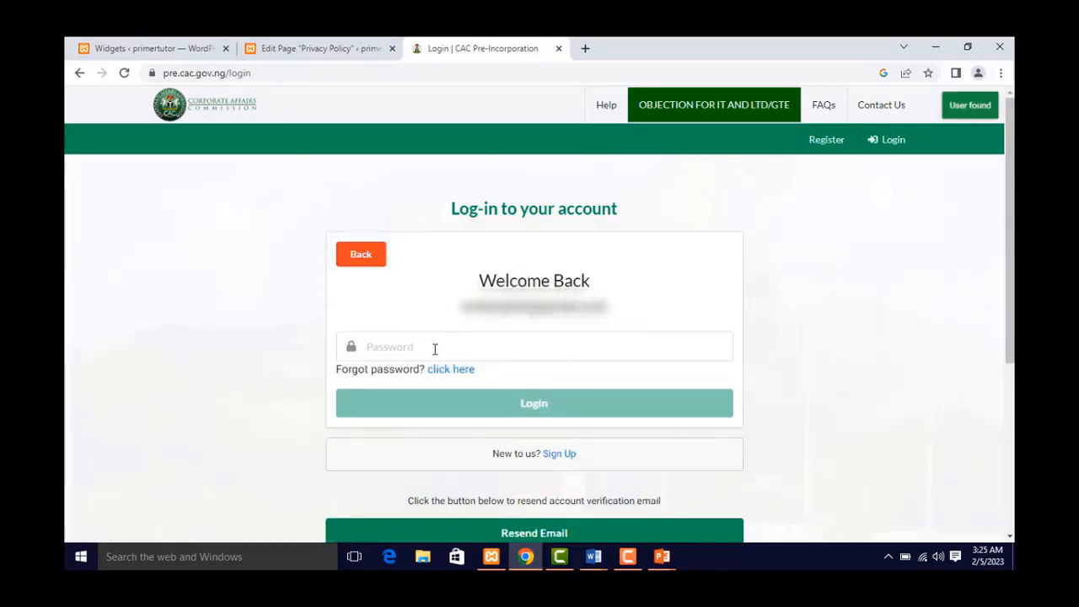
- Enter the account password and log in to reach the Pre-Incorporation dashboard
left_click(433, 347)
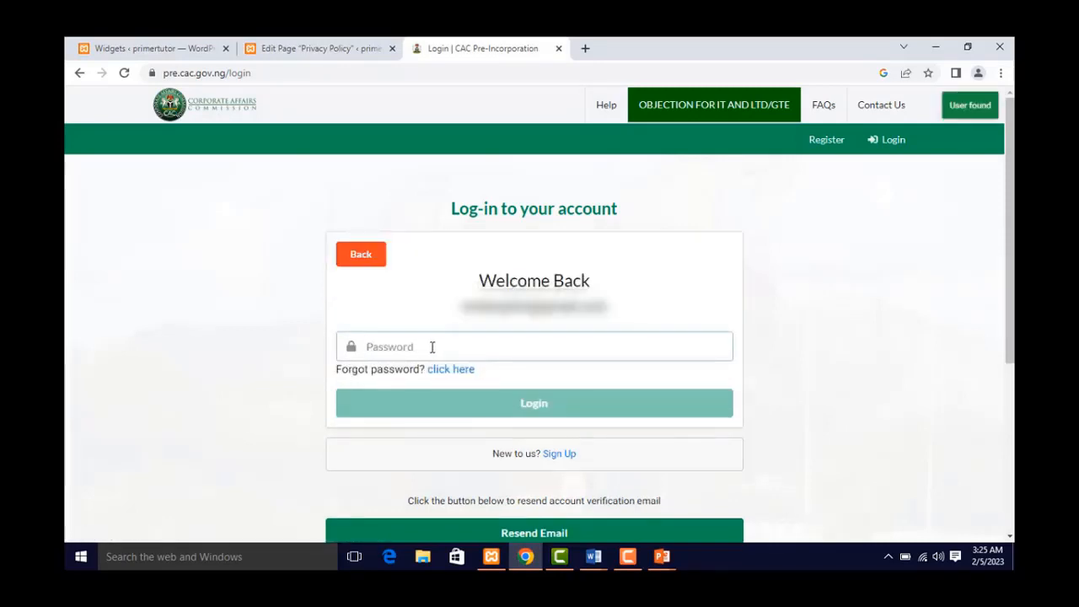
type("••")
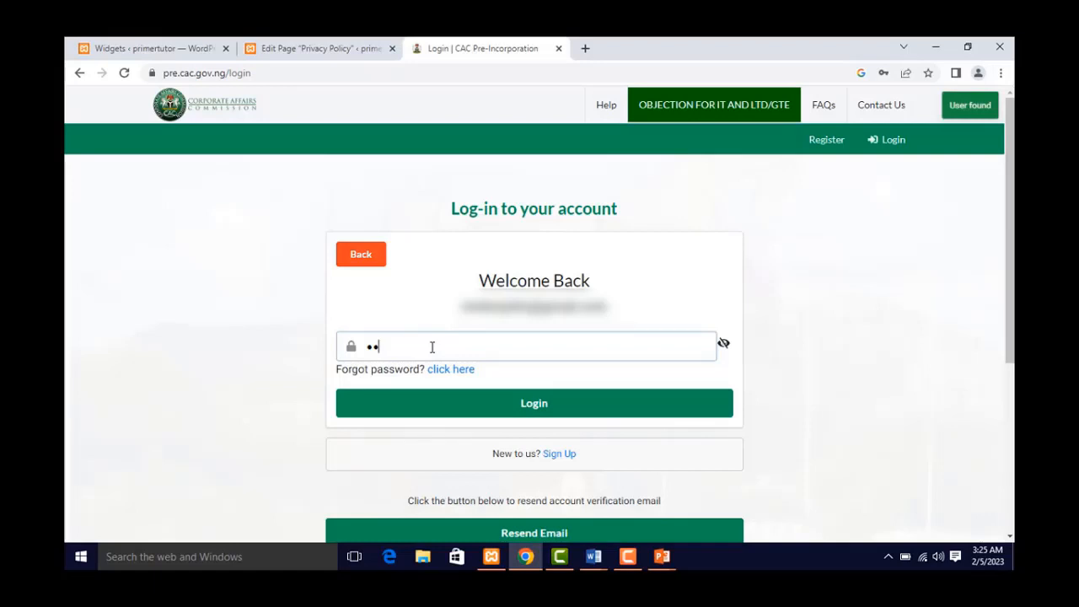
type("•••••••")
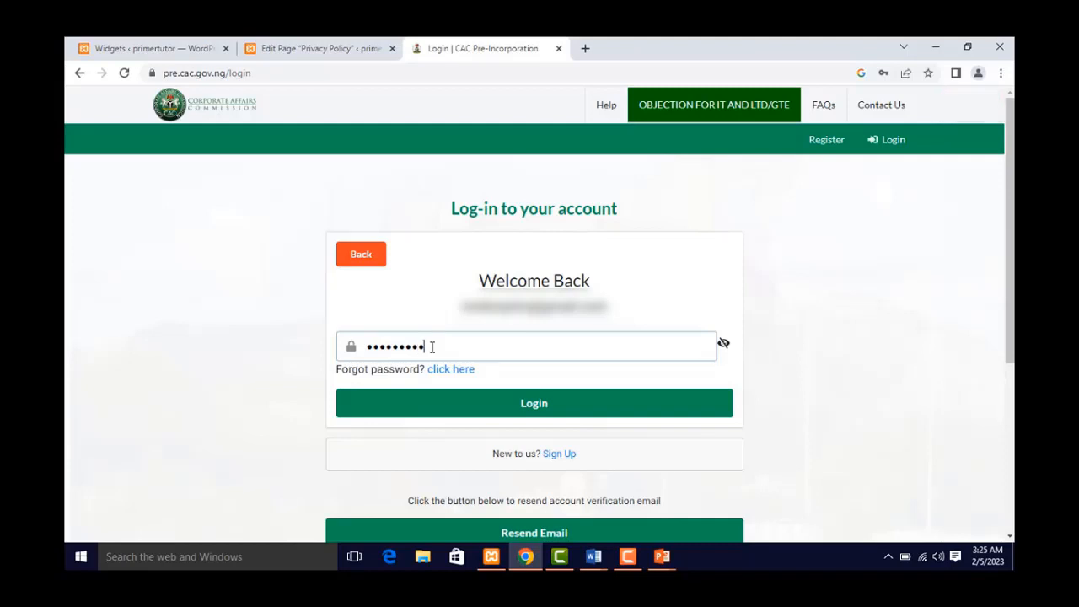
type("••")
left_click(489, 398)
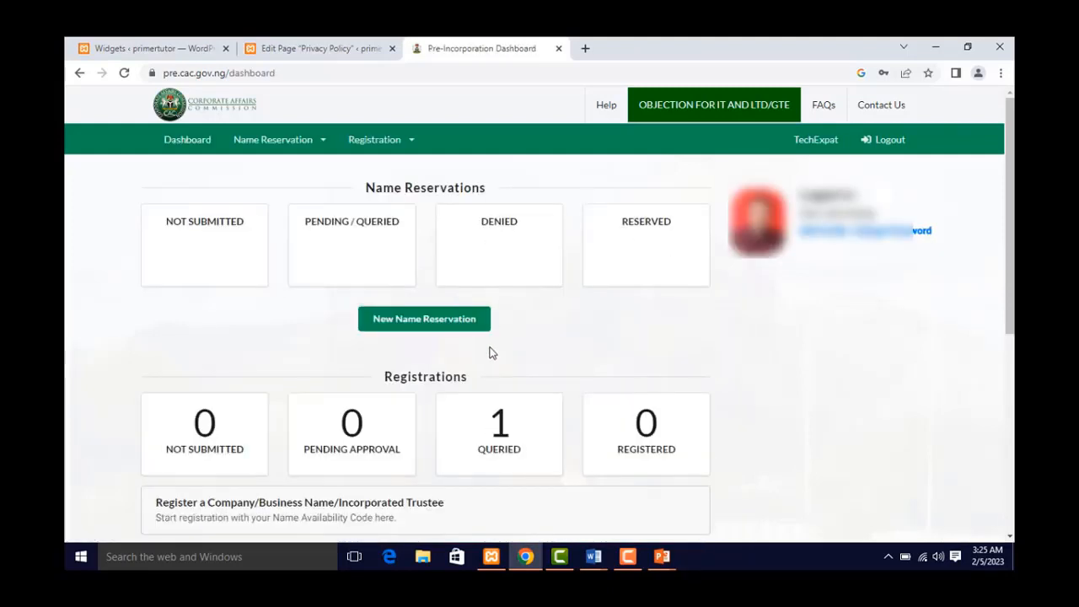
- Reload the dashboard and open the RESERVED name reservations to see PRIMER LOGIC SYSTEMS' approval
left_click(124, 73)
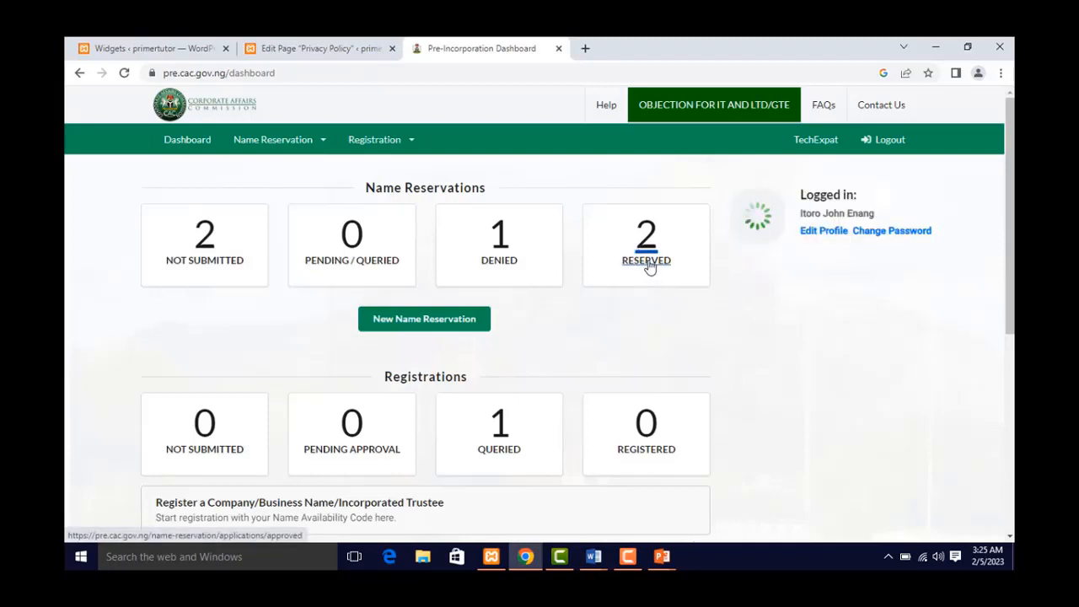
left_click(649, 268)
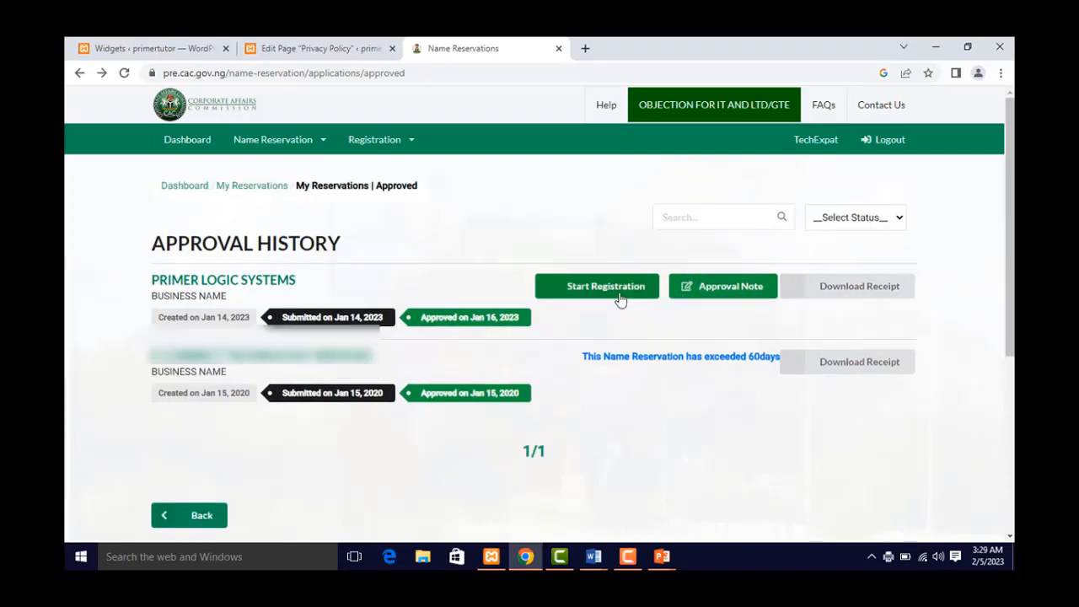
- Start registration for PRIMER LOGIC SYSTEMS and review the empty Business Details form
left_click(620, 300)
left_click(589, 295)
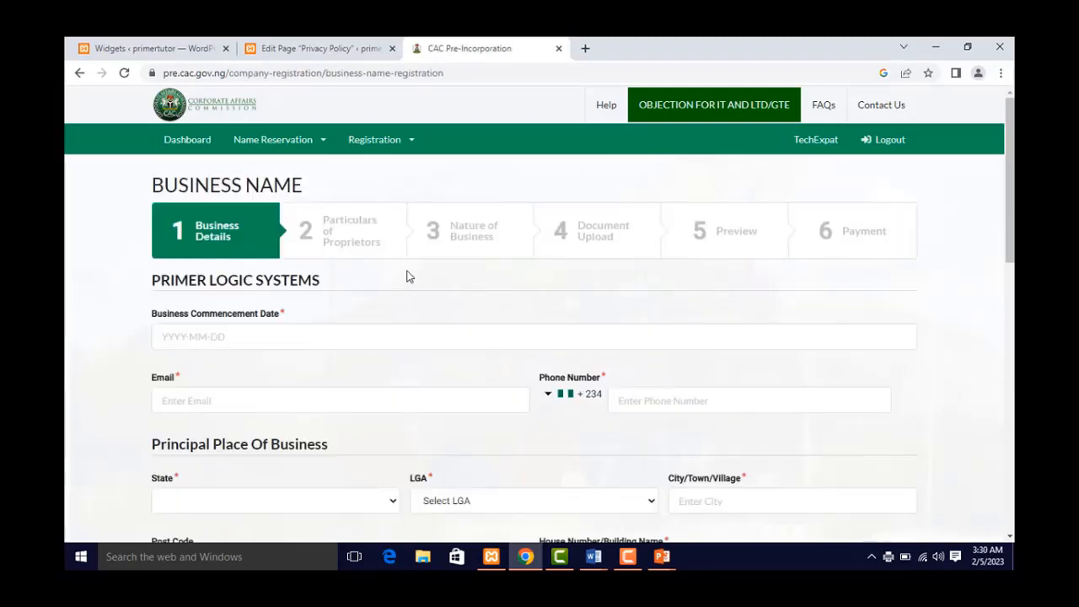
scroll(428, 289, "down", 10)
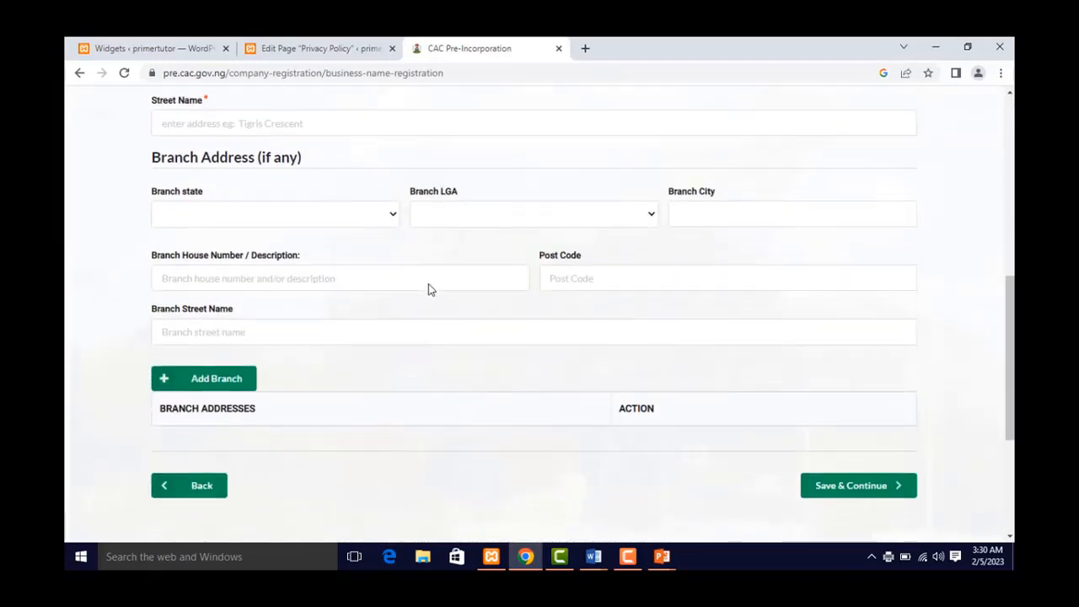
scroll(429, 289, "up", 10)
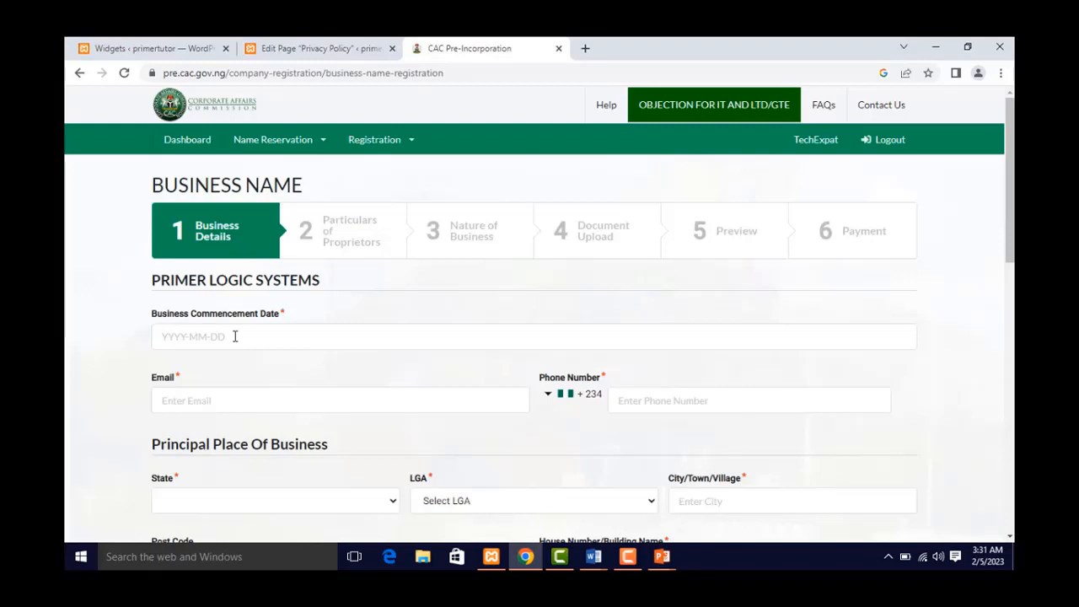
- Pick 5 February 2023 as the Business Commencement Date in the calendar
left_click(235, 336)
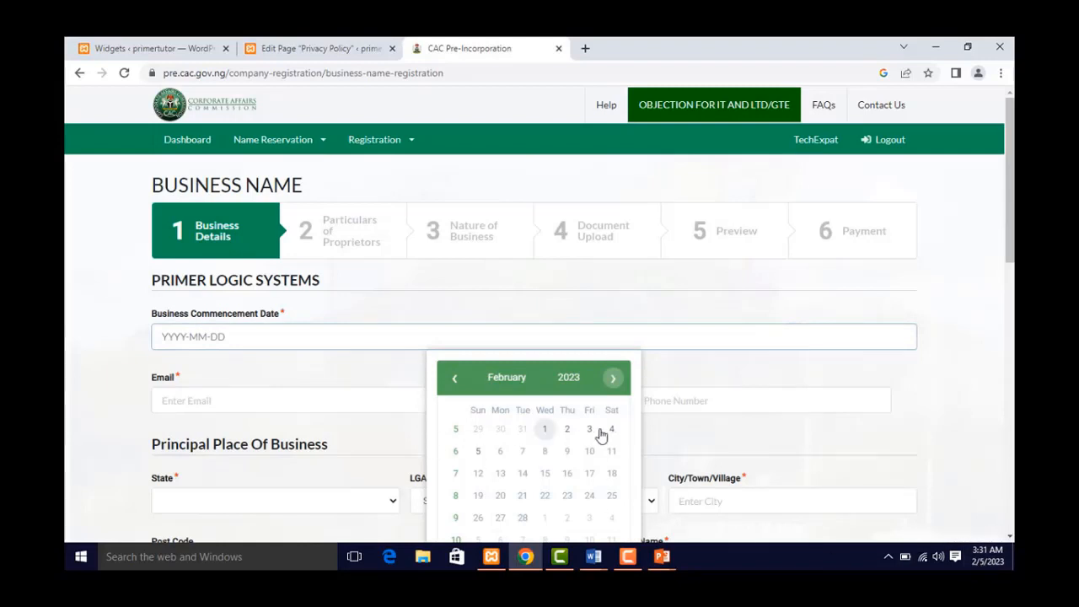
left_click(479, 451)
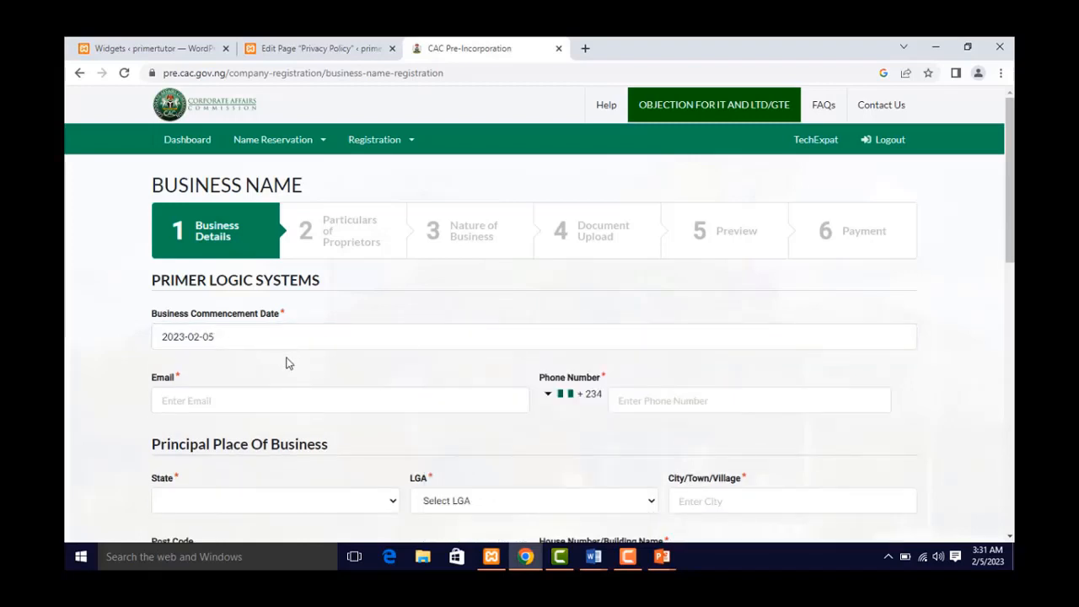
scroll(137, 324, "down", 1)
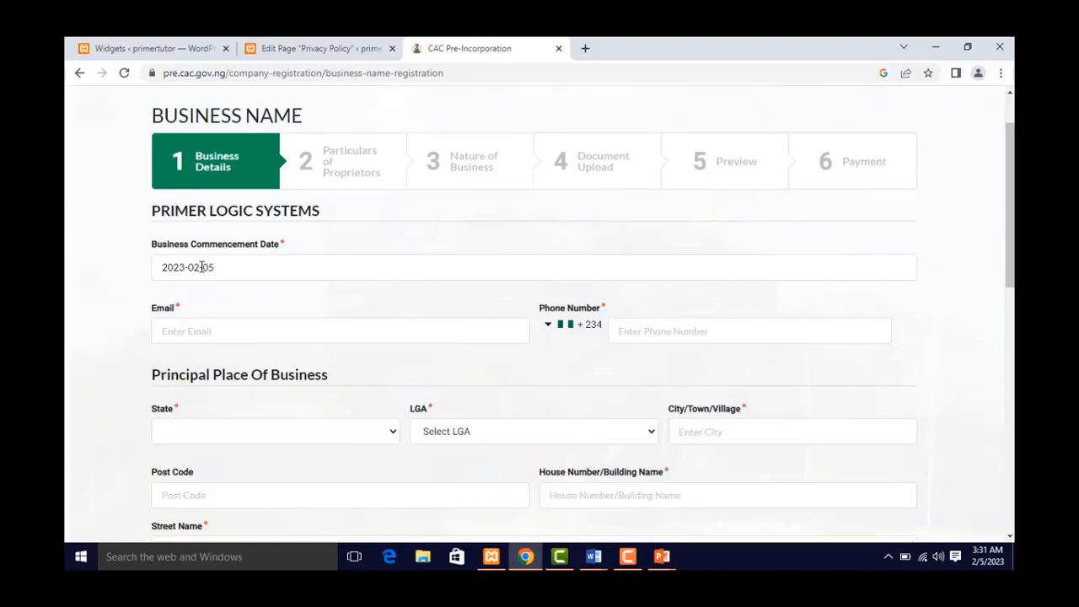
left_click(202, 267)
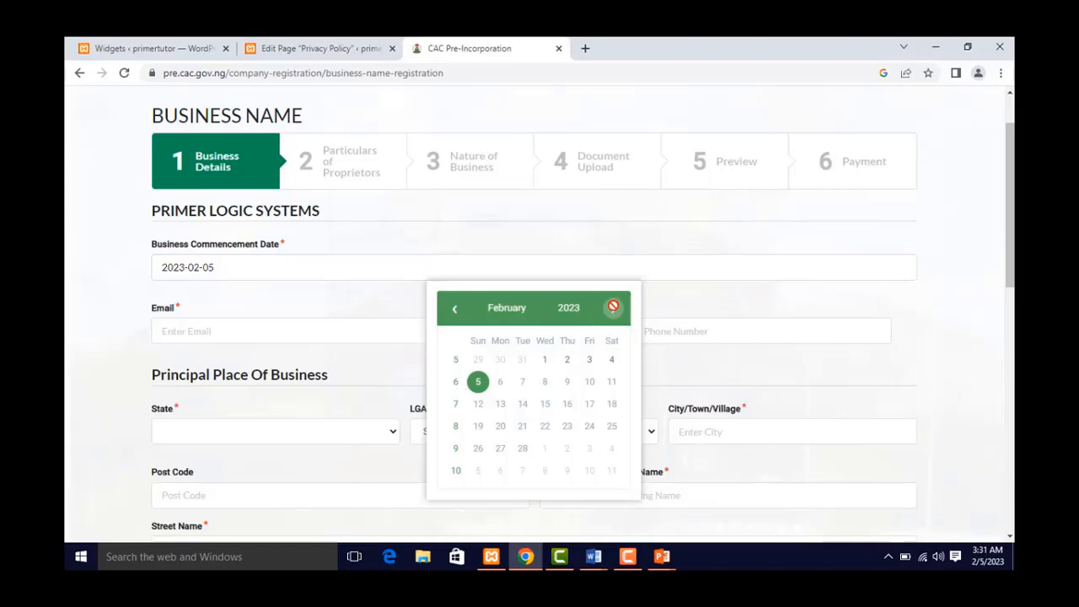
left_click(452, 312)
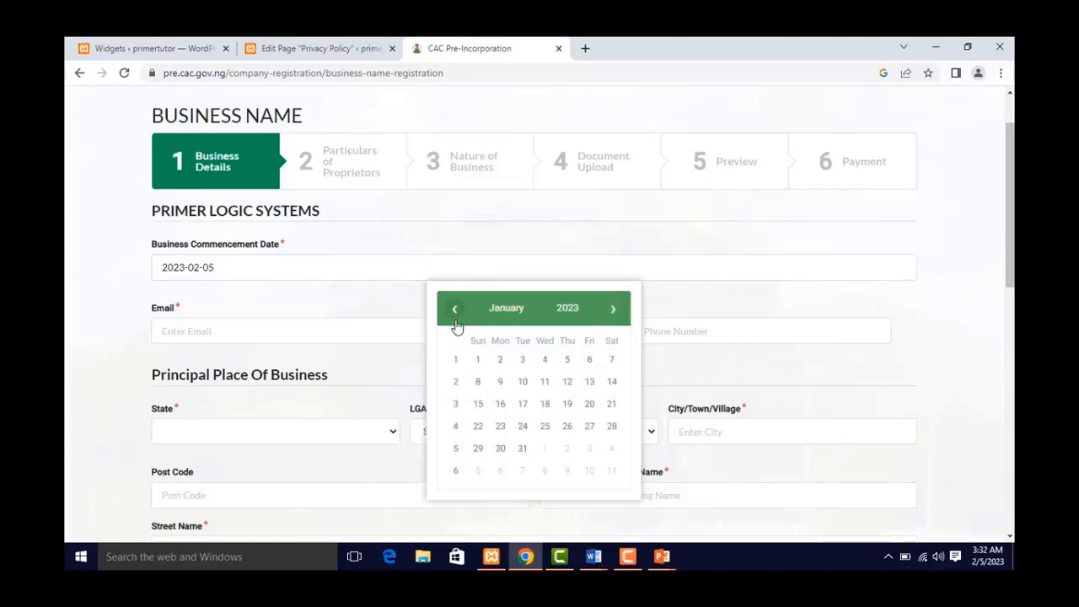
left_click(613, 311)
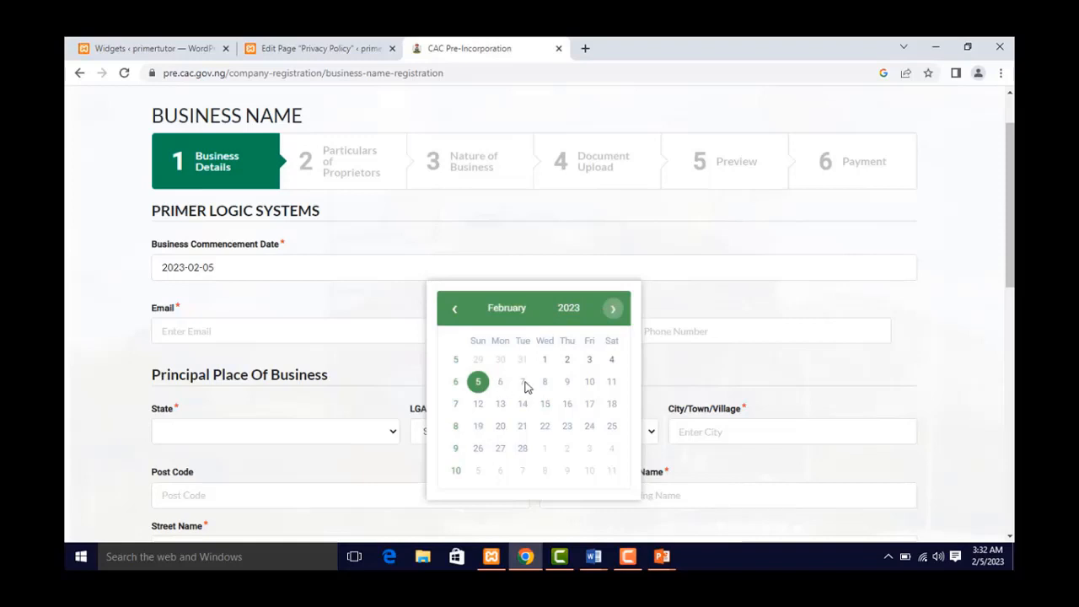
left_click(127, 265)
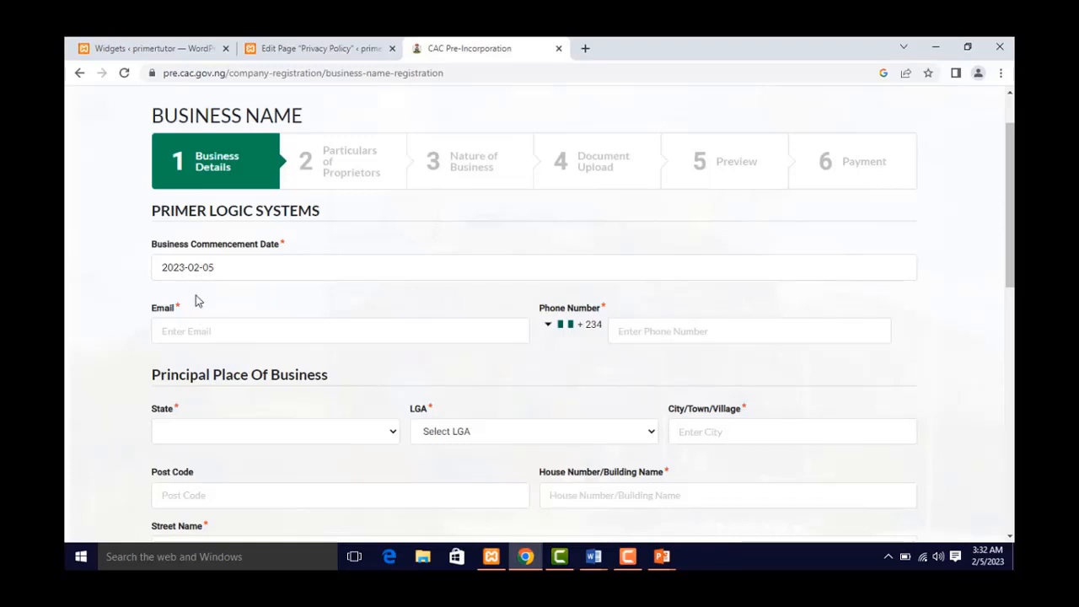
- Fill in the business e-mail address and the business phone number
left_click(204, 331)
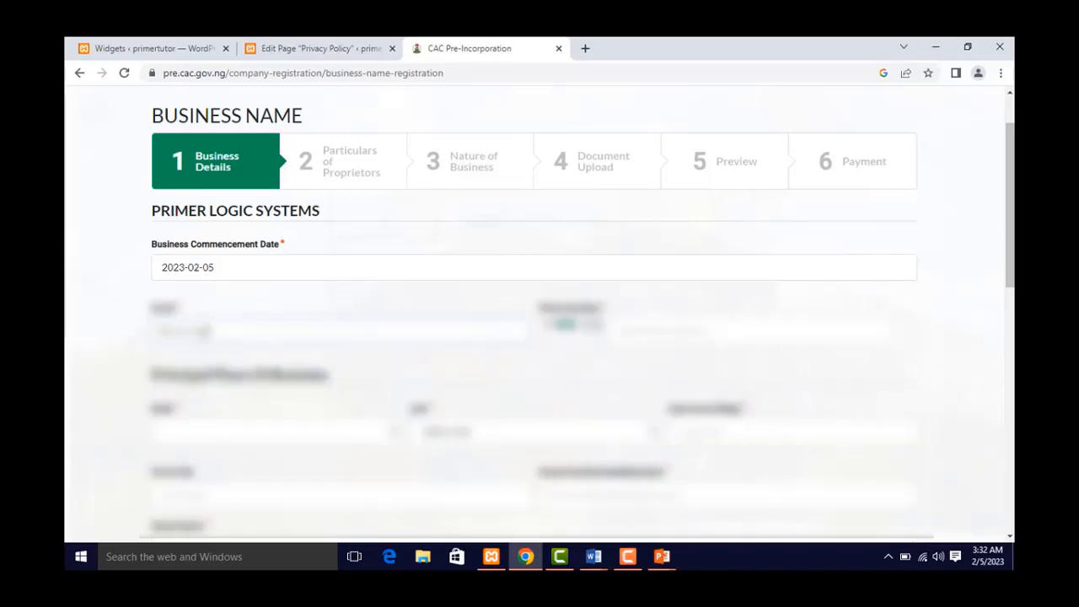
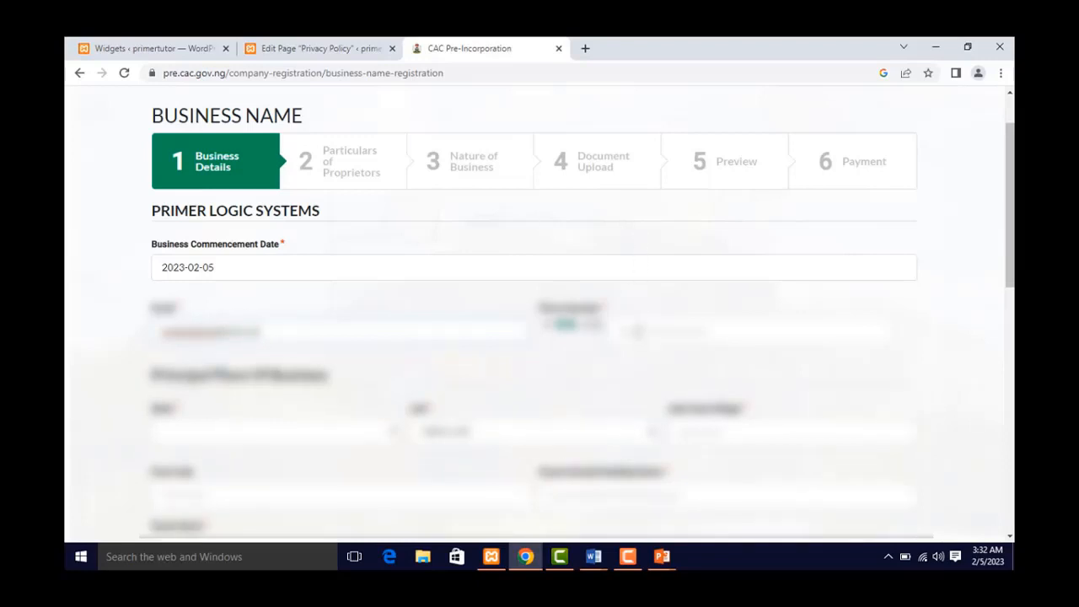
left_click(639, 332)
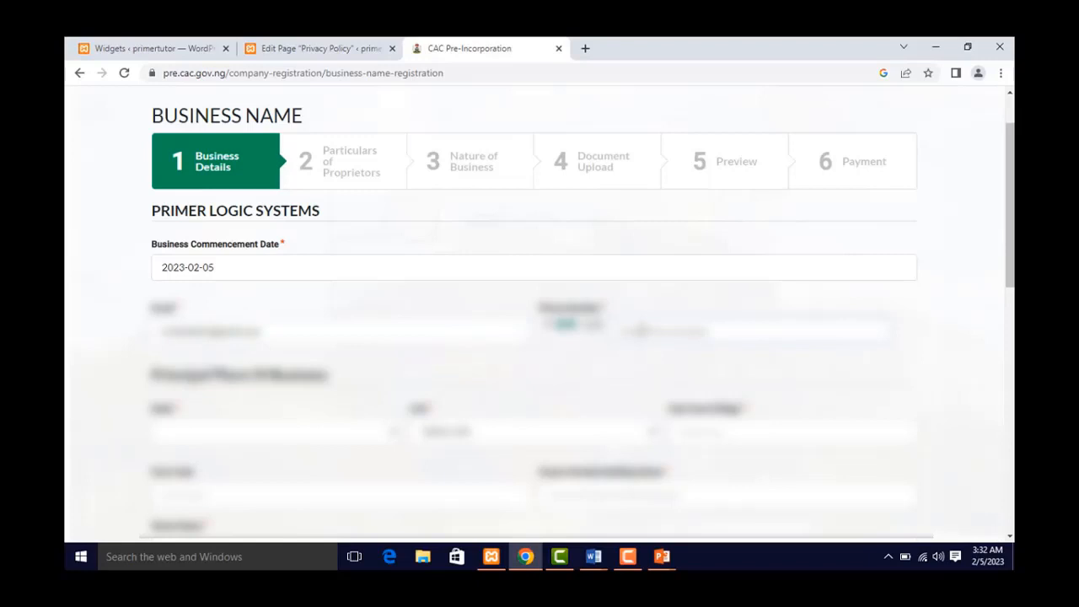
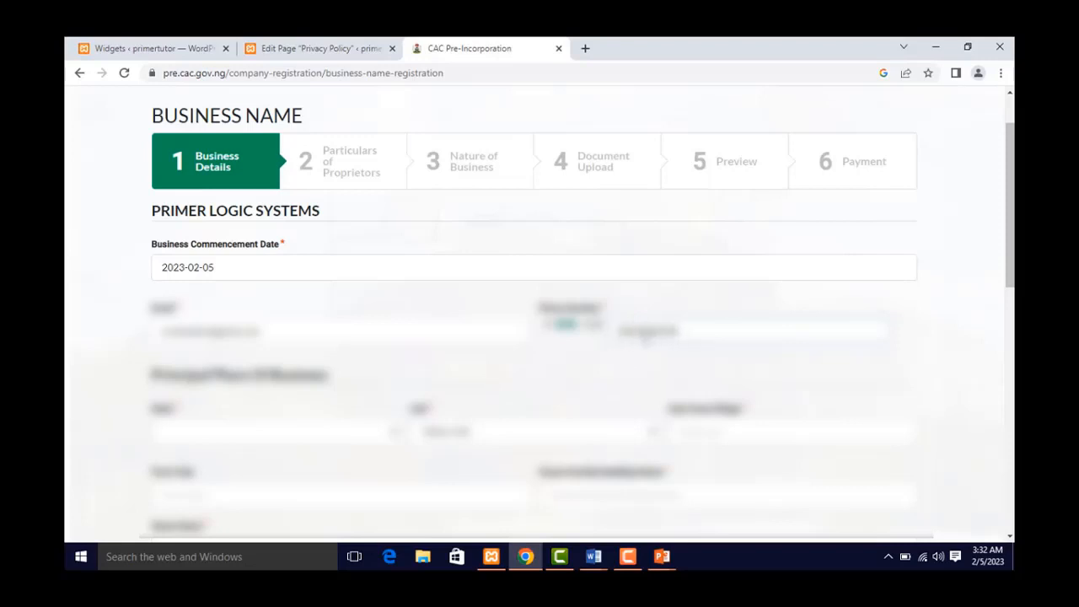
- Set the principal place of business State to FCT and LGA to AMAC
scroll(522, 355, "down", 3)
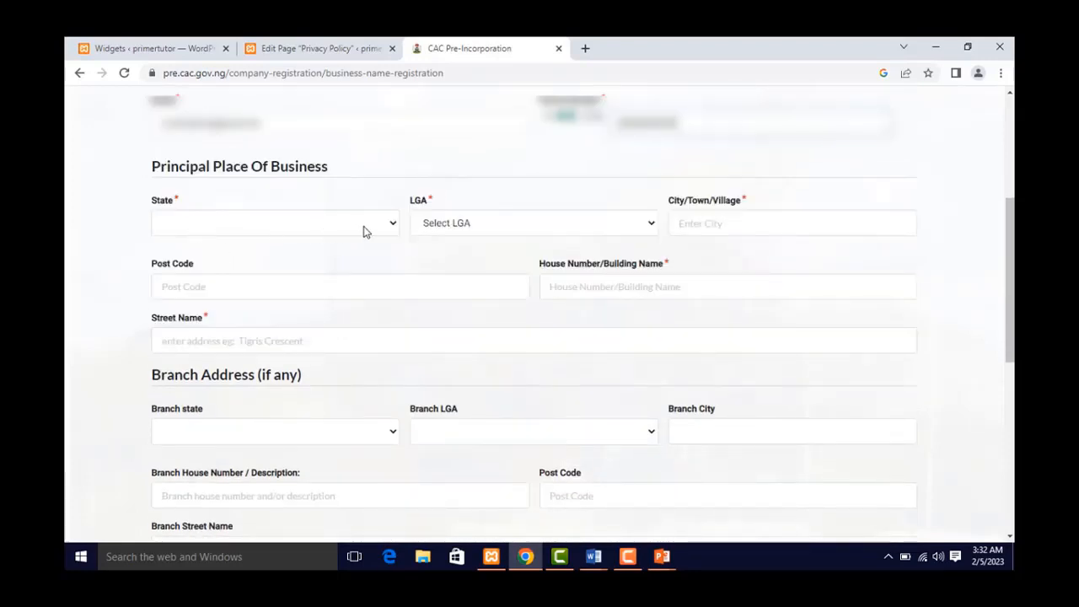
left_click(363, 226)
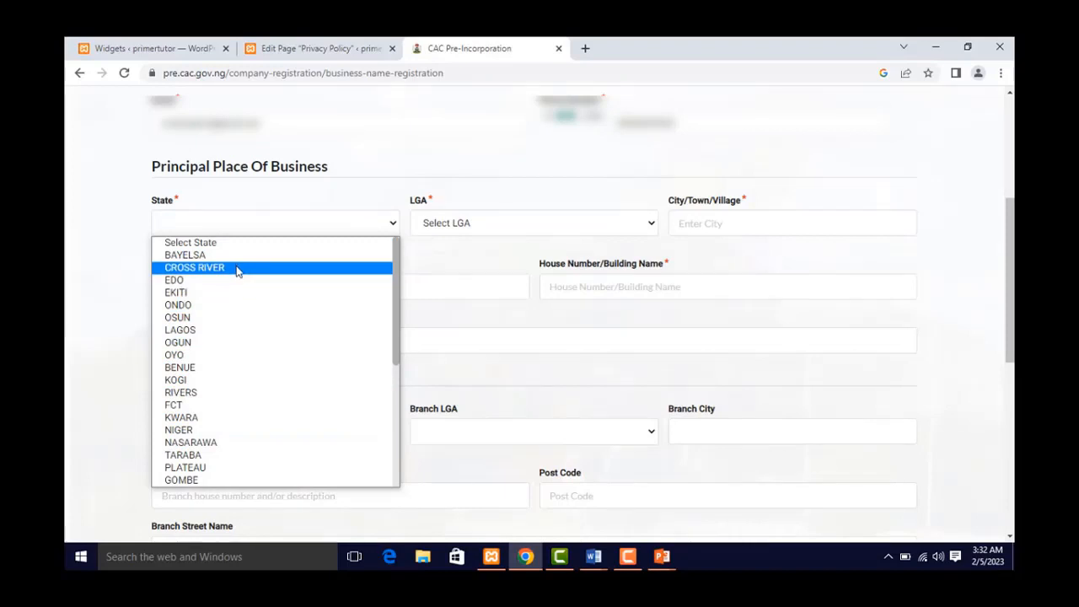
scroll(228, 372, "down", 4)
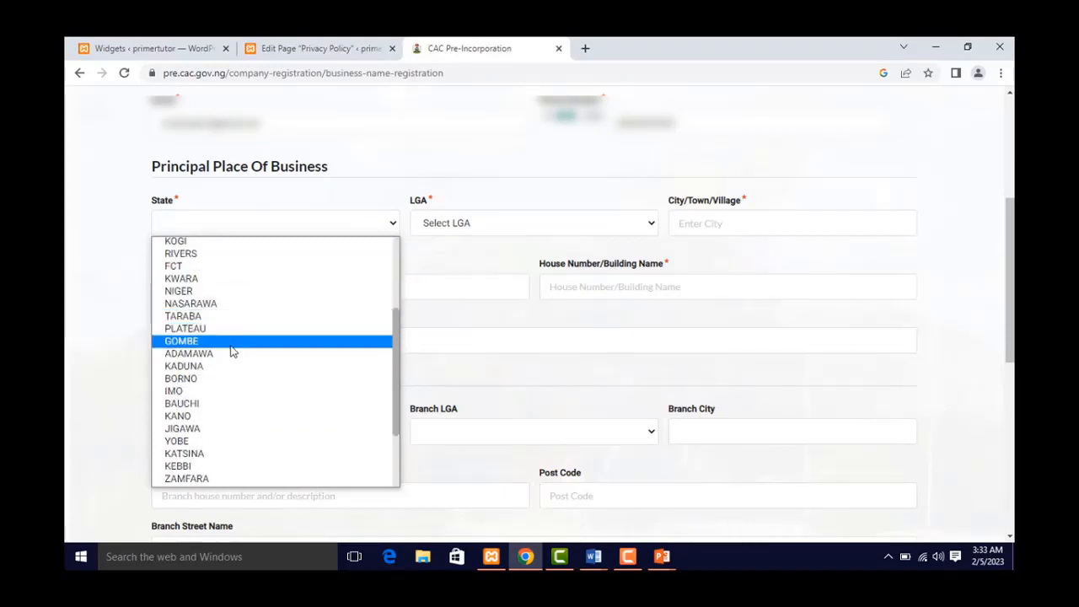
scroll(223, 458, "down", 3)
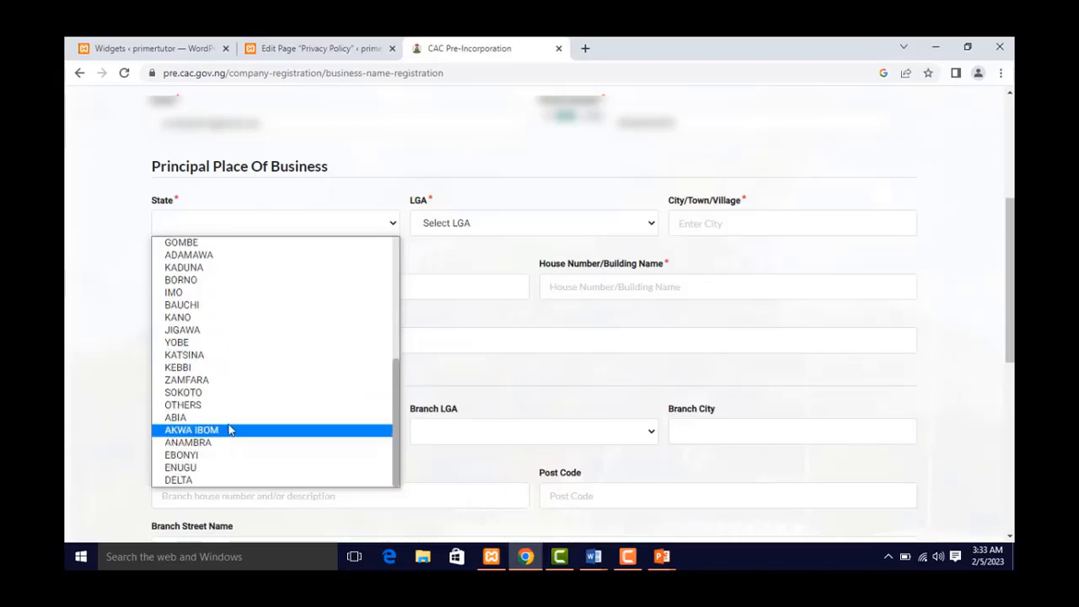
scroll(229, 412, "up", 2)
scroll(230, 412, "up", 5)
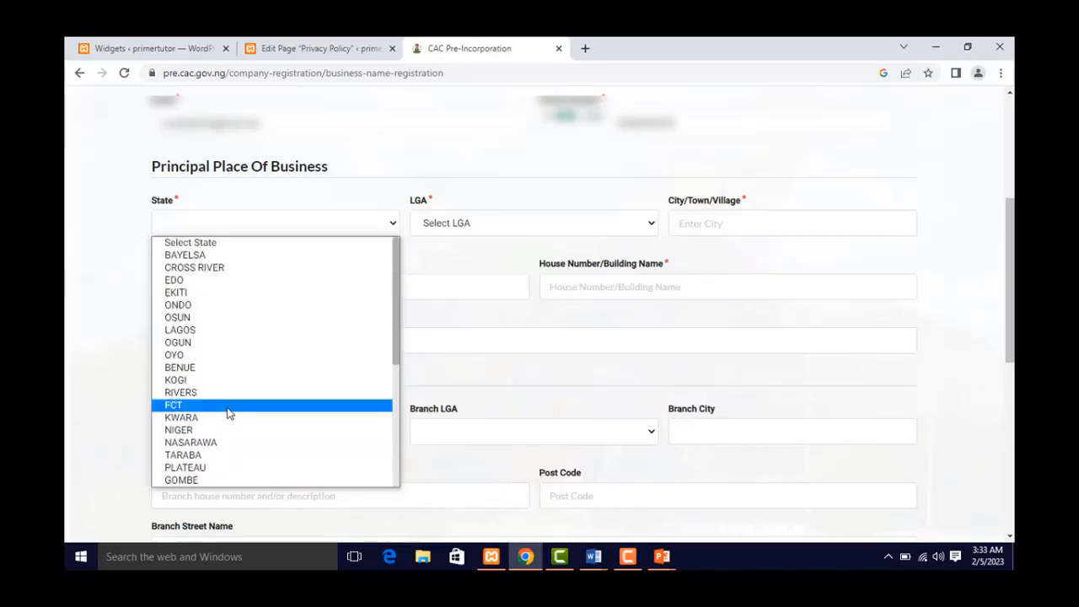
left_click(227, 412)
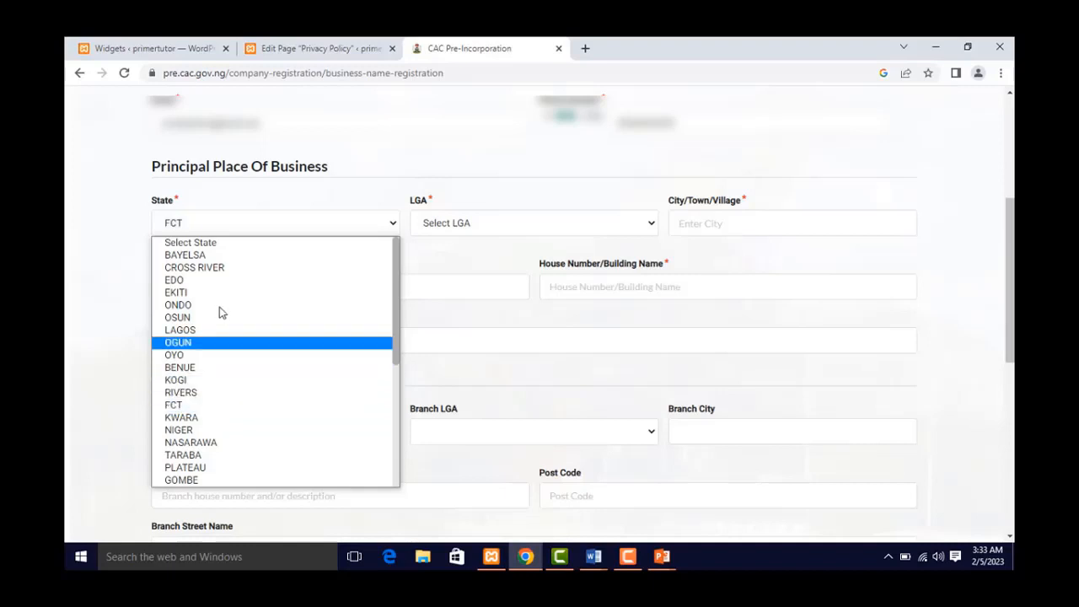
left_click(236, 222)
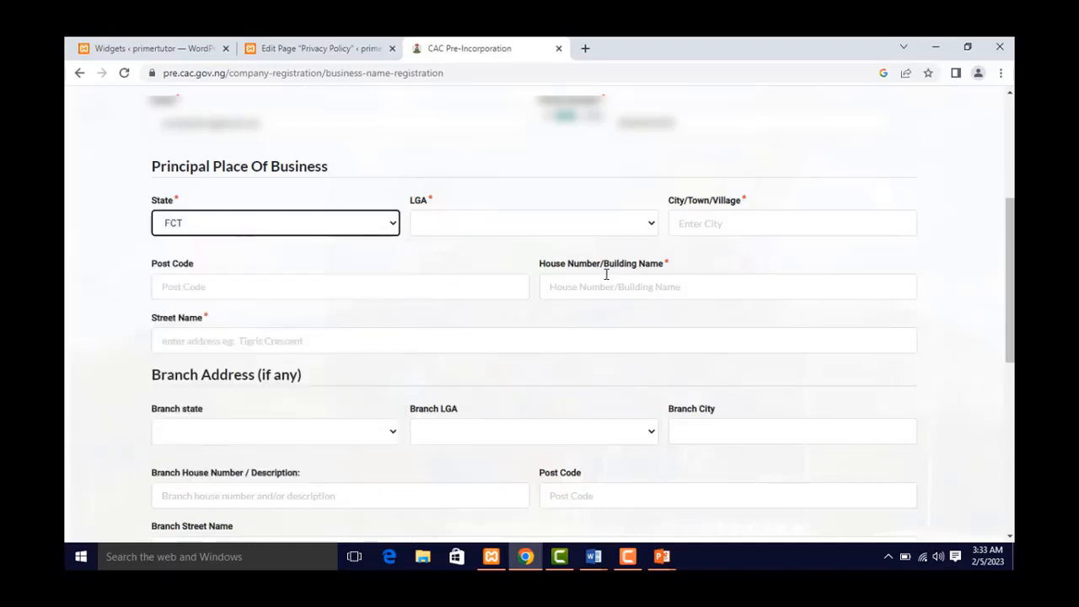
left_click(613, 228)
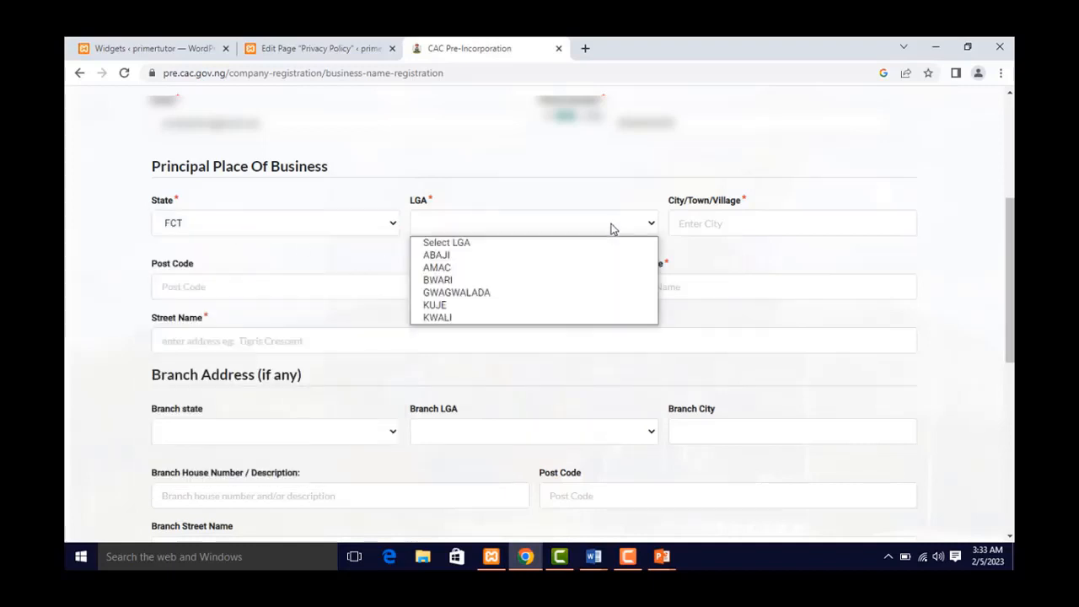
left_click(484, 268)
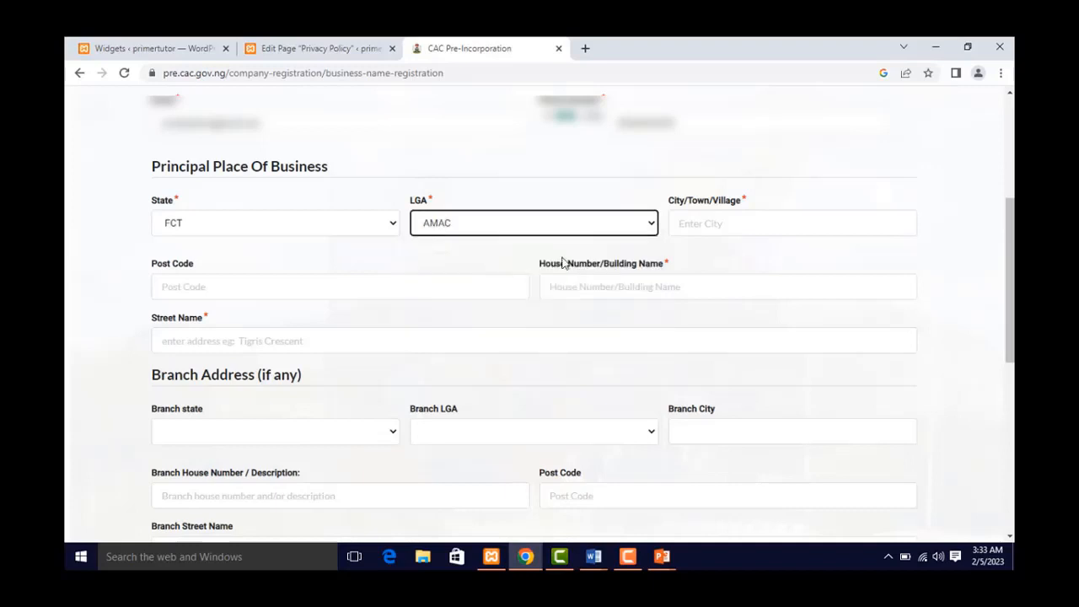
left_click(754, 221)
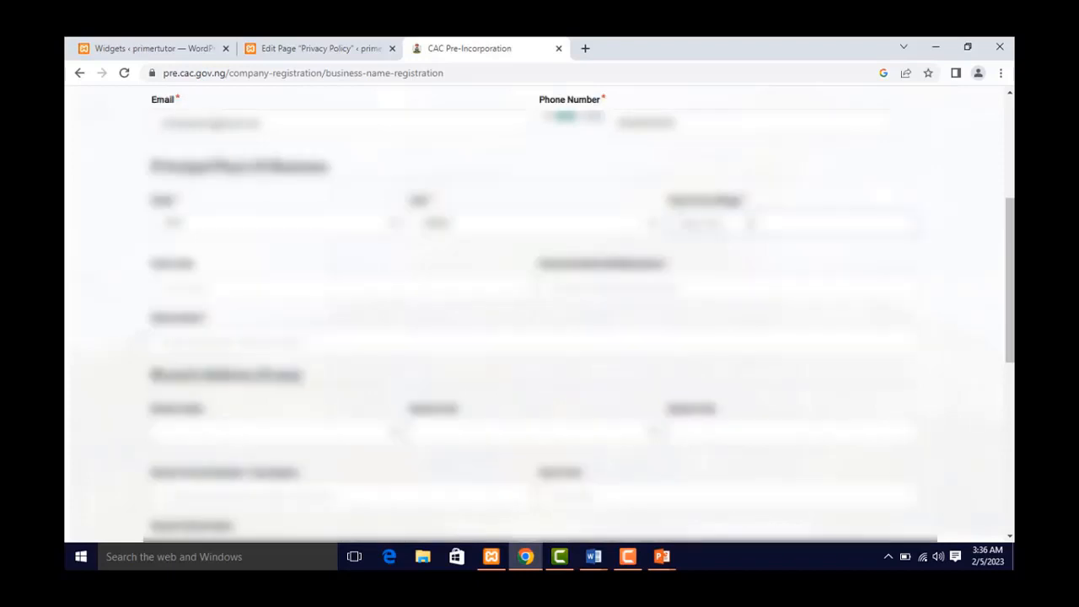
- Type the city/town name, fixing a misspelled word with a spelling suggestion
type("Ben")
key("BackSpace")
key("BackSpace")
key("BackSpace")
type("Benin City")
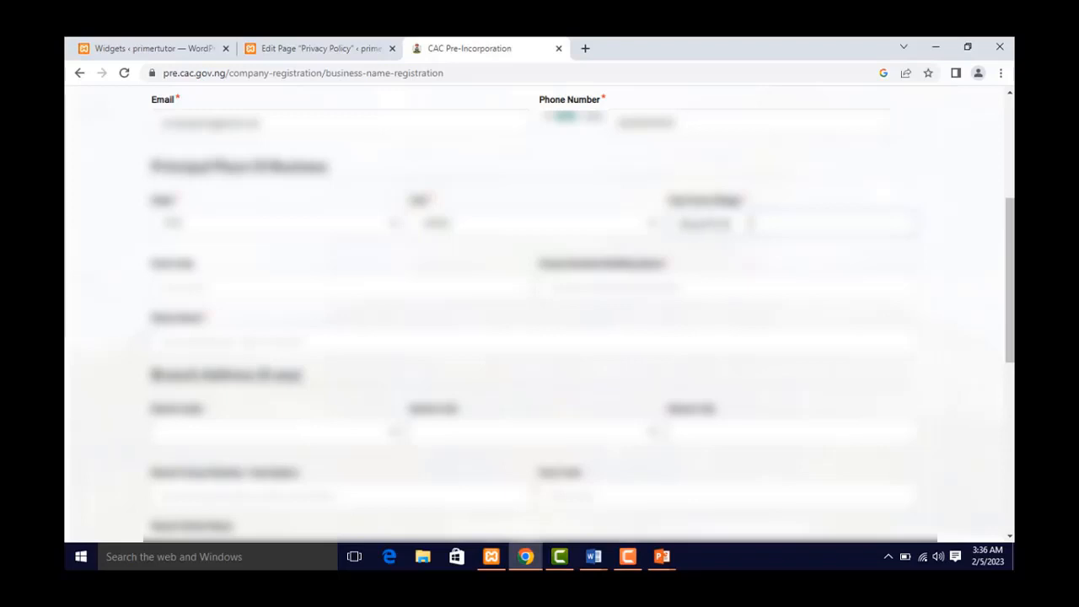
type("oadta")
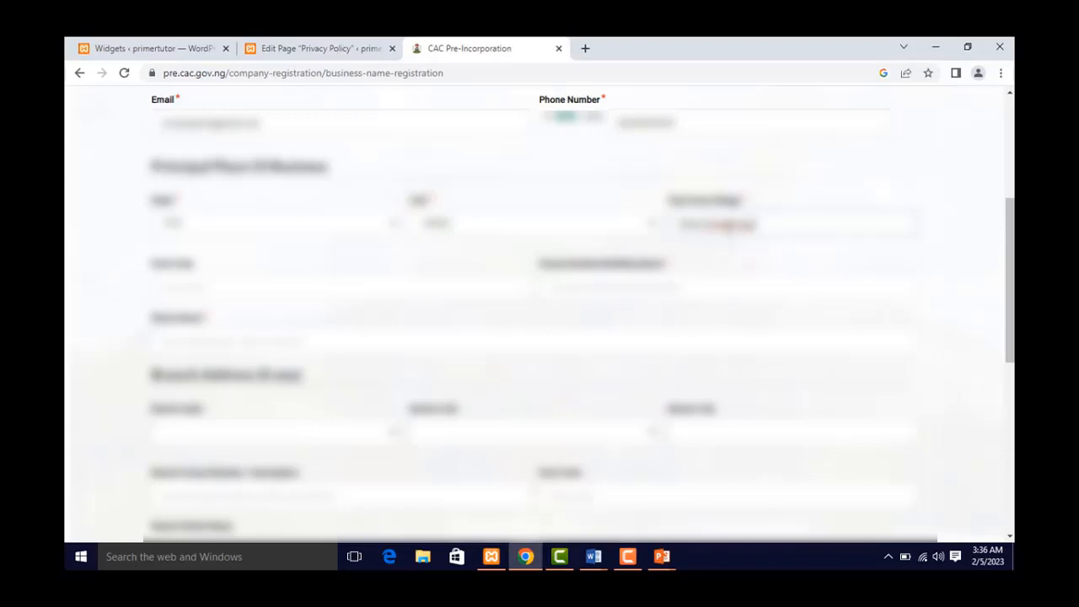
right_click(737, 226)
left_click(761, 235)
type("al")
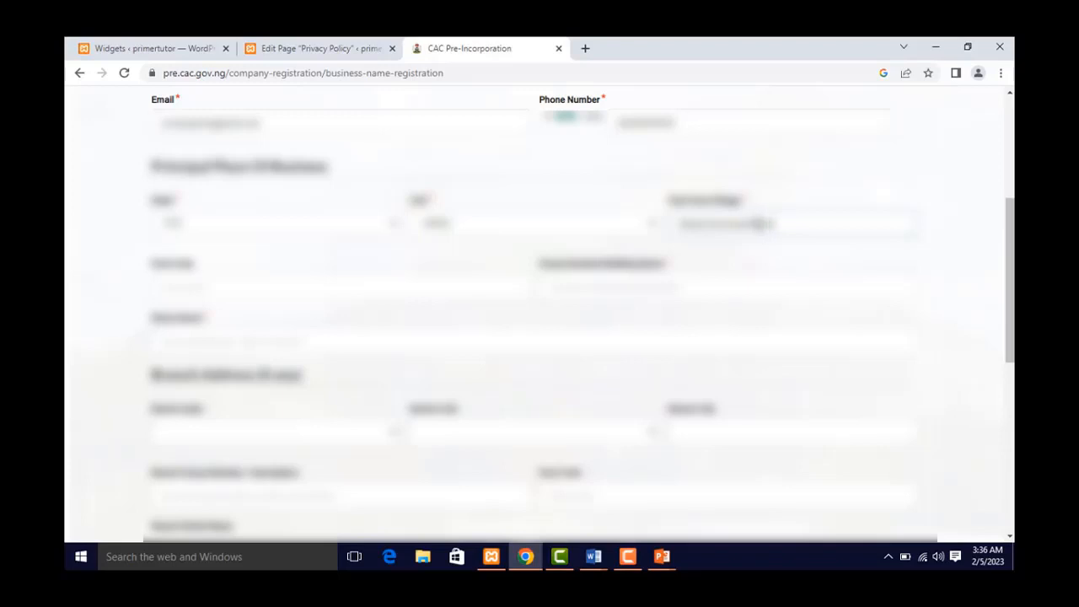
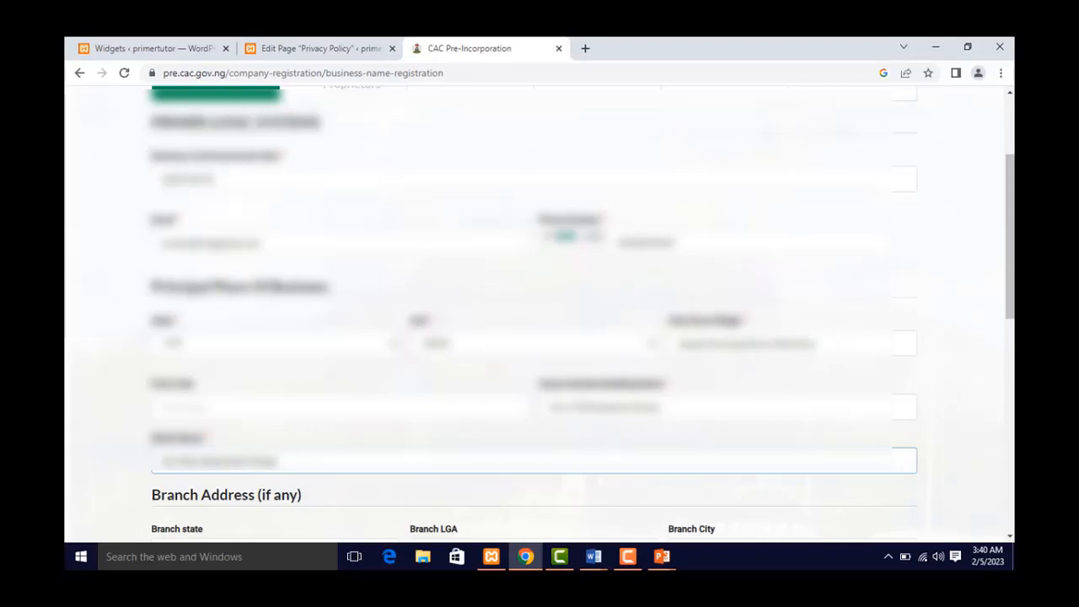
- Save the business details, including the FCT/AMAC principal place of business, and continue
scroll(834, 434, "down", 5)
left_click(850, 434)
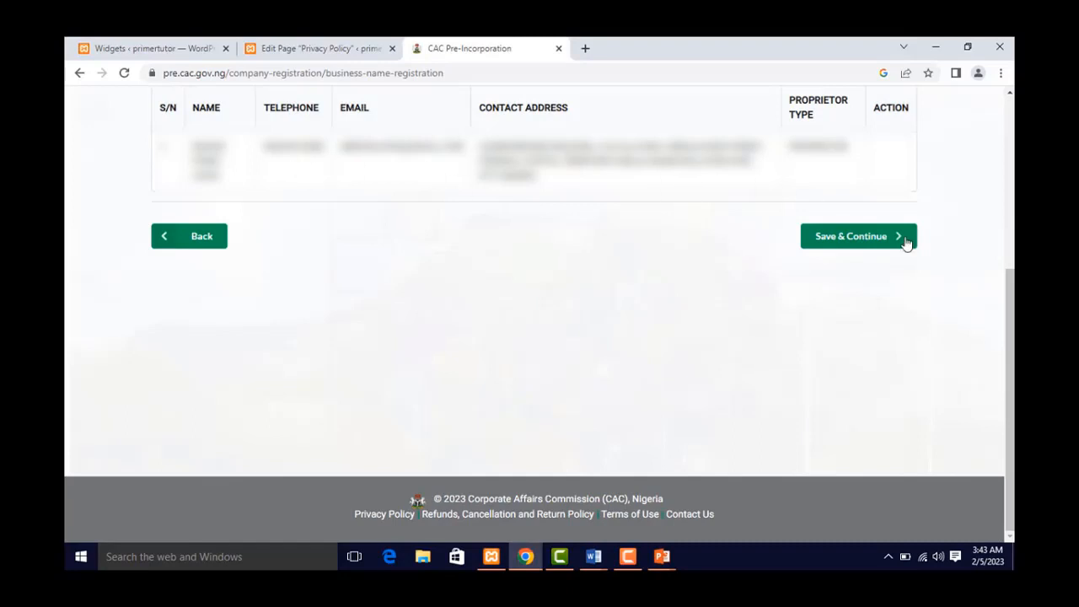
- Start adding an individual proprietor and look over the Personal Details form
scroll(1010, 308, "up", 1)
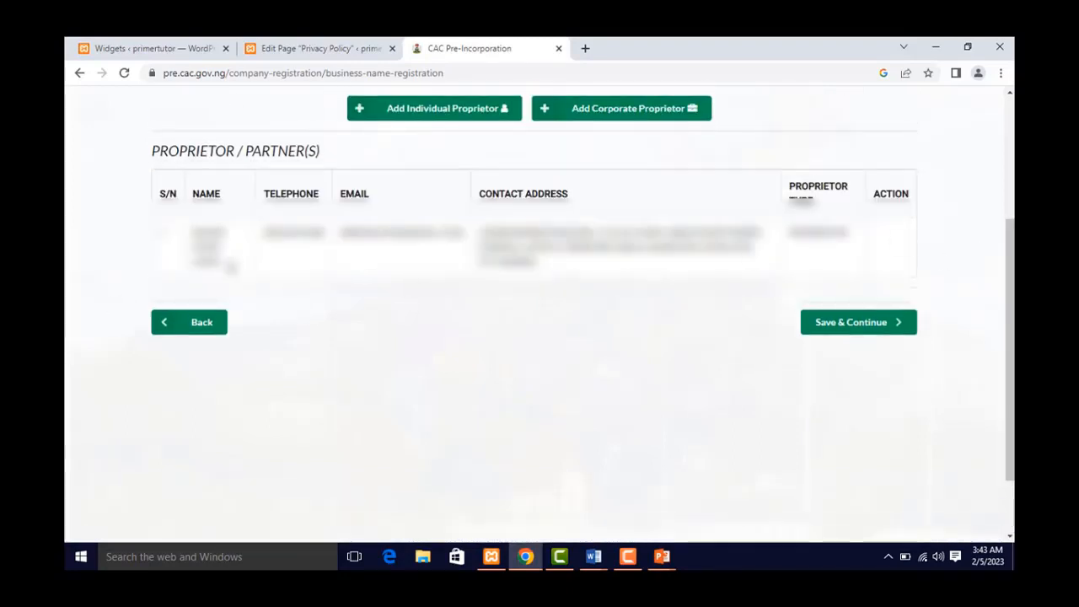
left_click(438, 118)
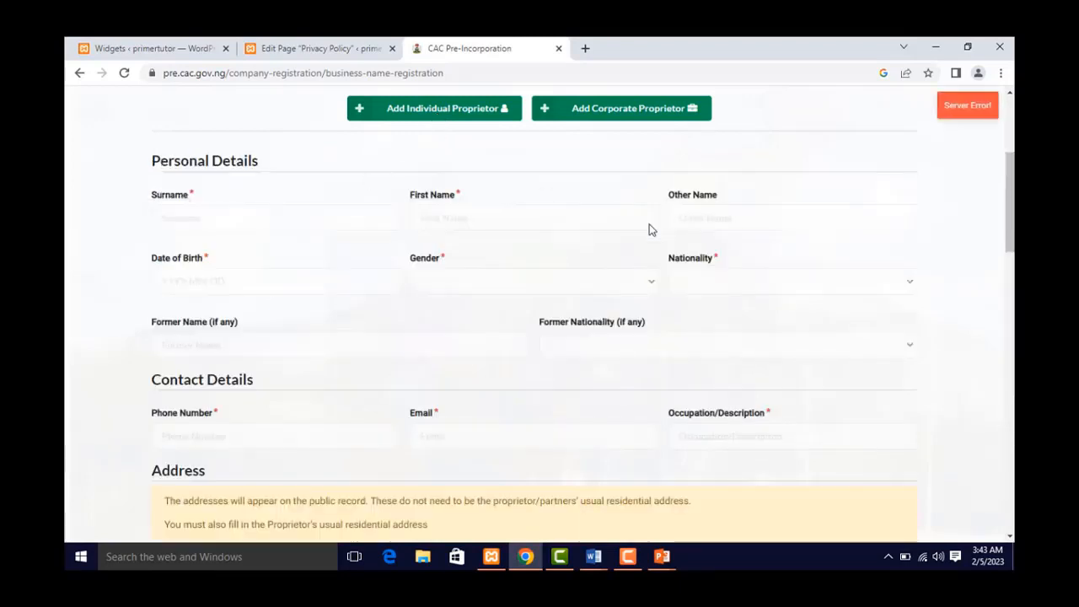
left_click_drag(1007, 205, 1011, 228)
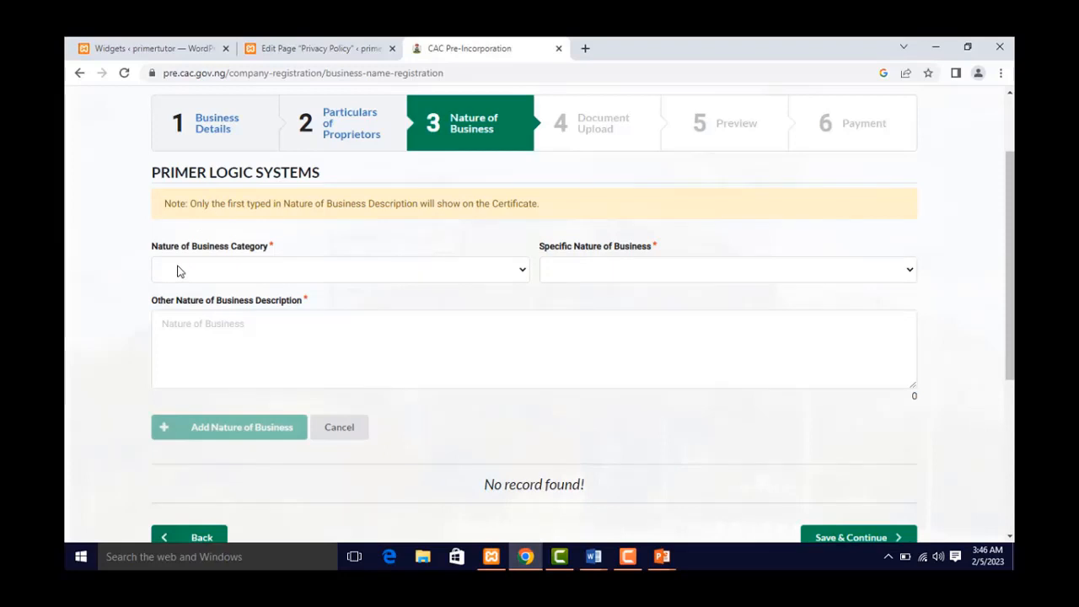
- Choose INFORMATION AND COMMUNICATION from the Nature of Business Category list
left_click(179, 270)
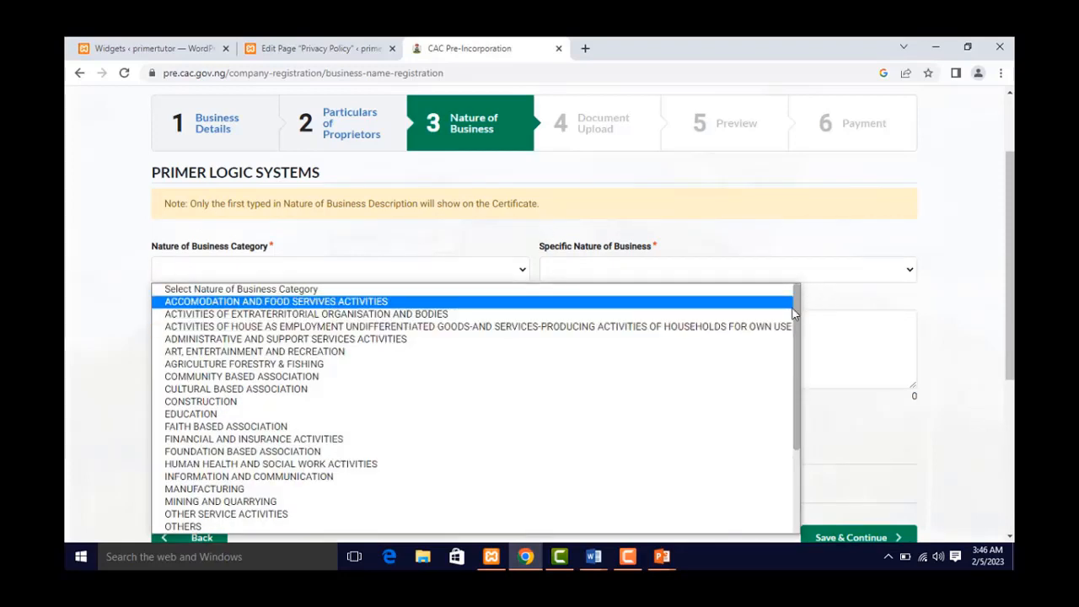
left_click_drag(792, 313, 799, 411)
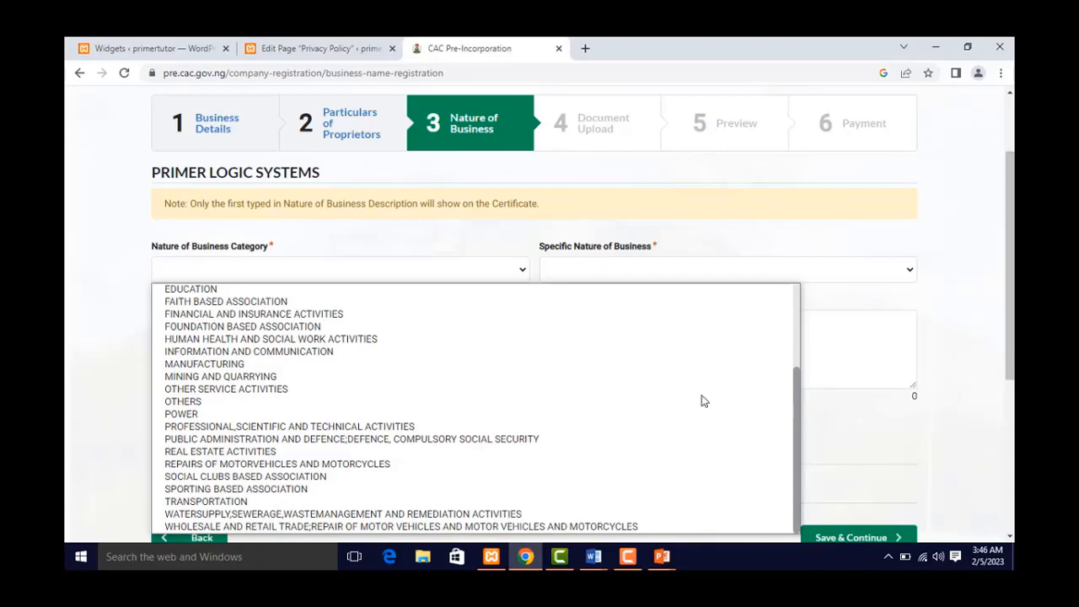
left_click(226, 350)
left_click(226, 327)
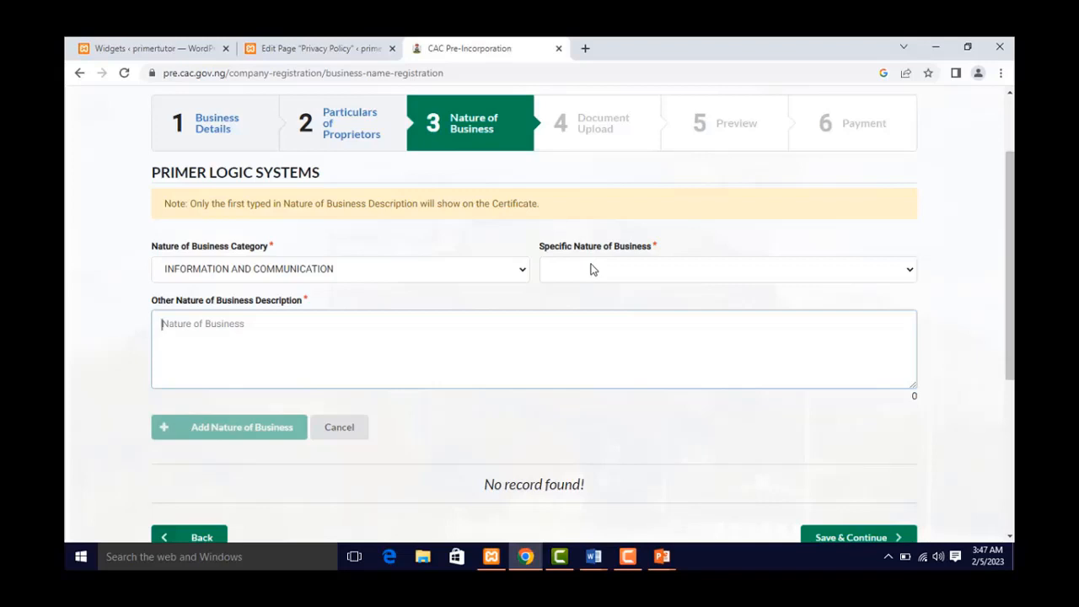
- Pick SOFTWARE DEVELOPMENT, WEB DESIGN AND INTRANET DEVELOPMENT as the specific nature of business
left_click(603, 270)
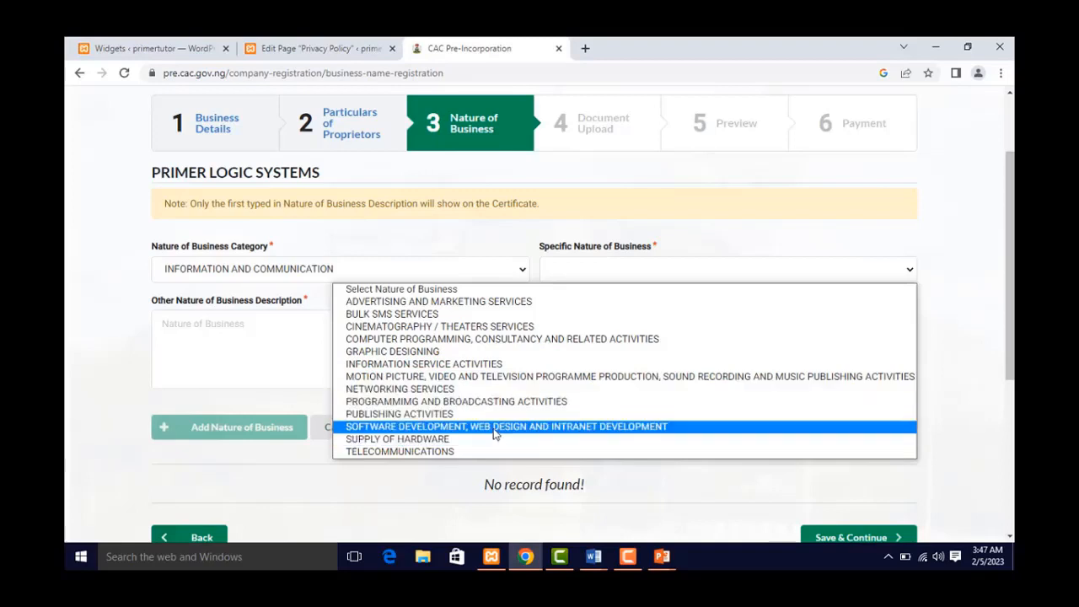
left_click(496, 426)
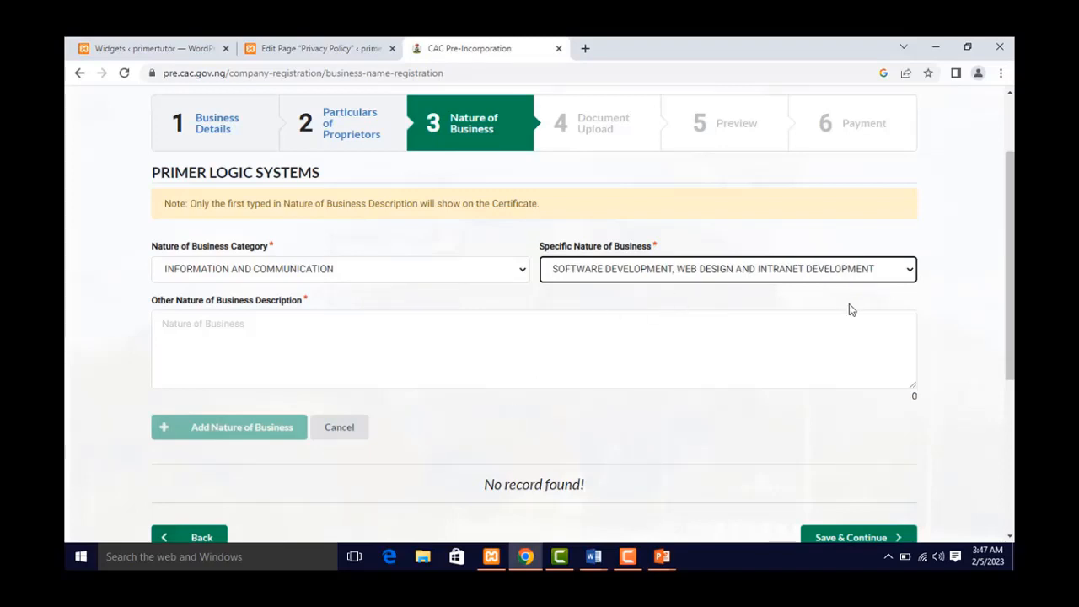
left_click(490, 343)
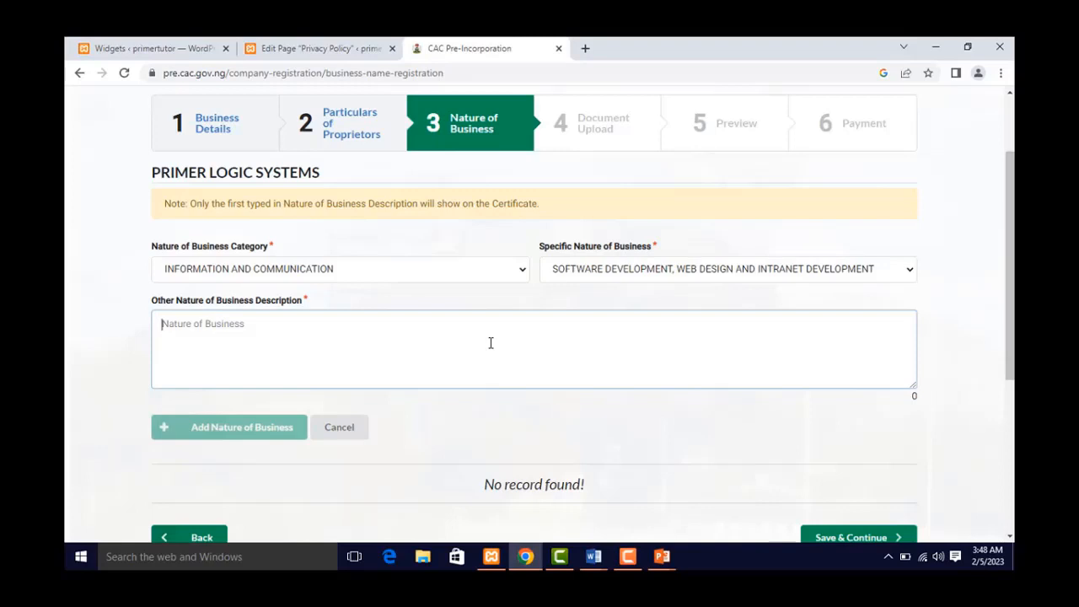
- Enter 'WEB DESIGN AND DEVELOPMENT, APPS DEVELOPMENT, DIGITAL MARKETING, INTERNET SERVICES' as the description
type("We")
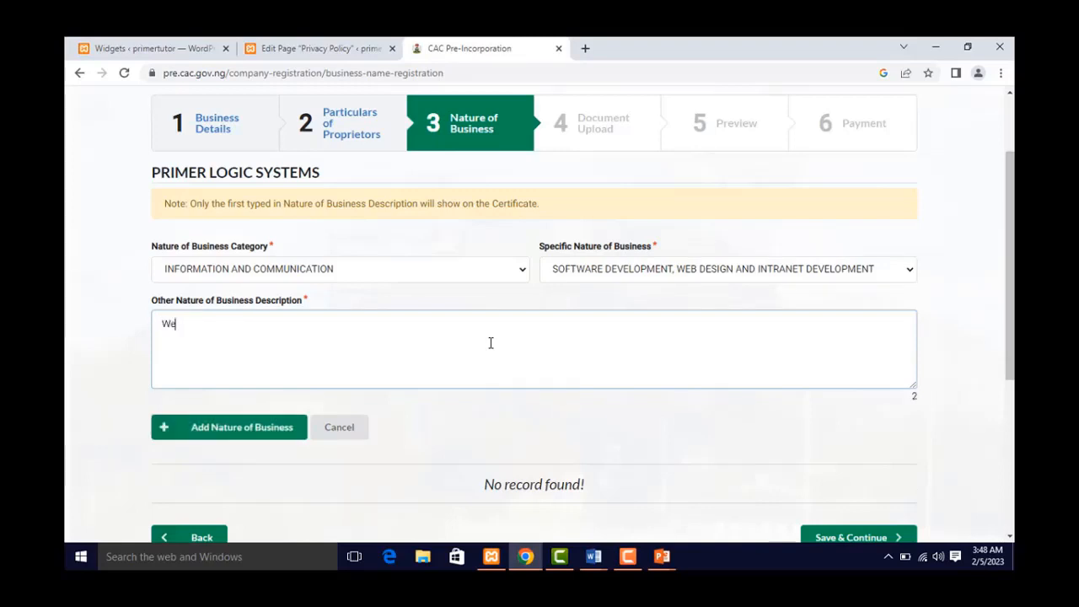
key("BackSpace")
type("W")
type("OPMENT, APPS DEVELOPMENT")
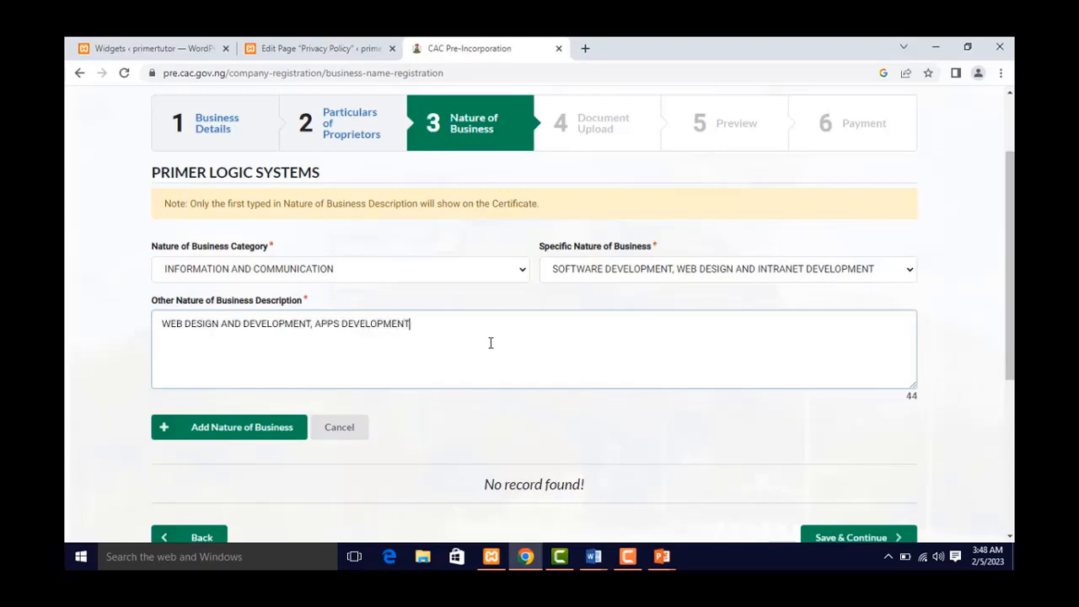
type(", DIGITAL MARKETING, ")
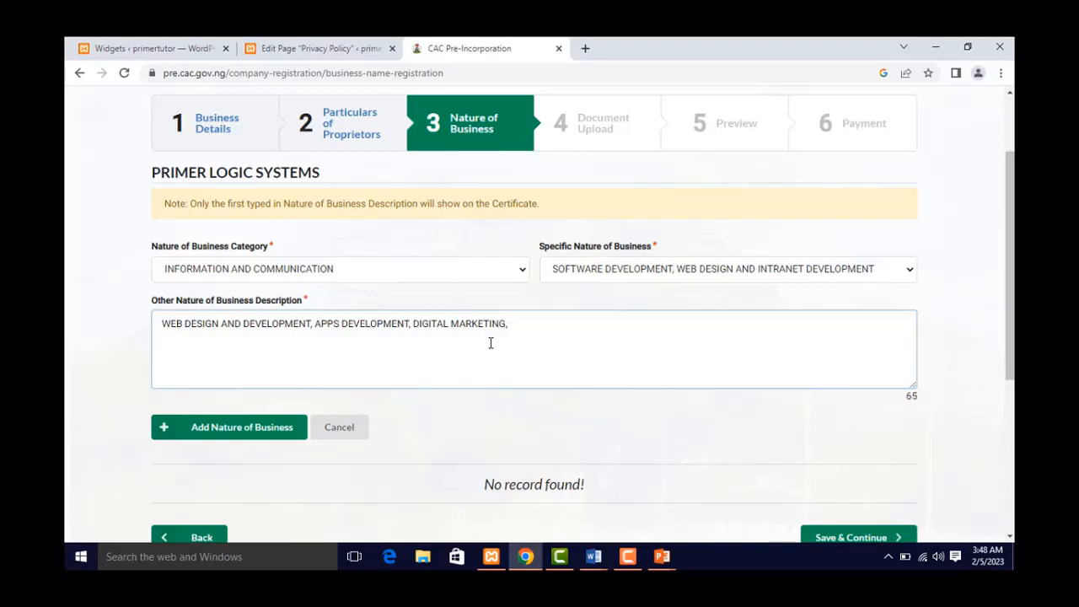
type("IN")
type("TERNET SERV")
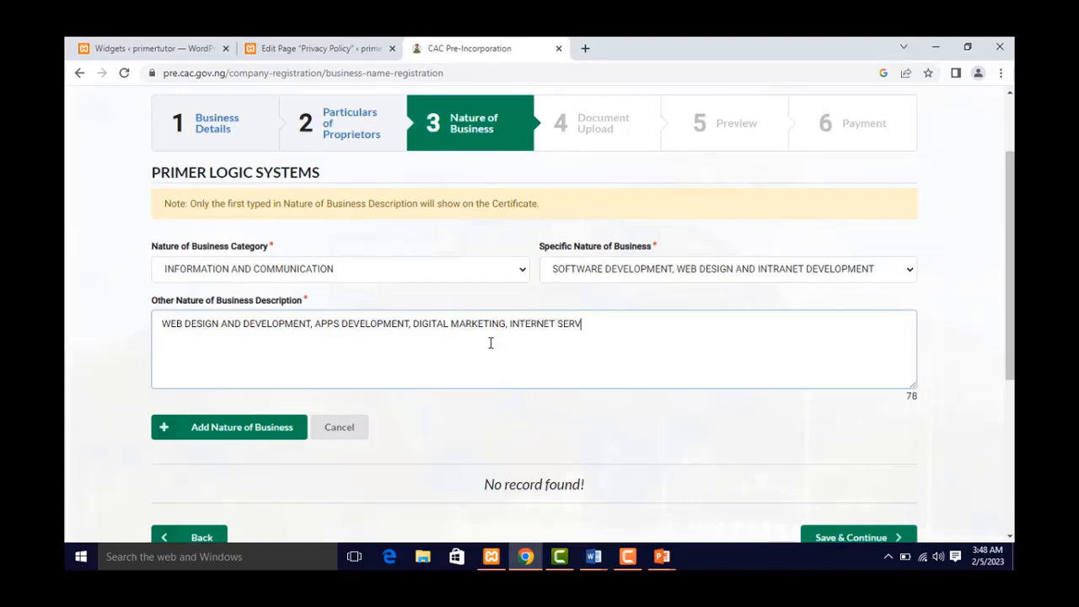
type("ICES")
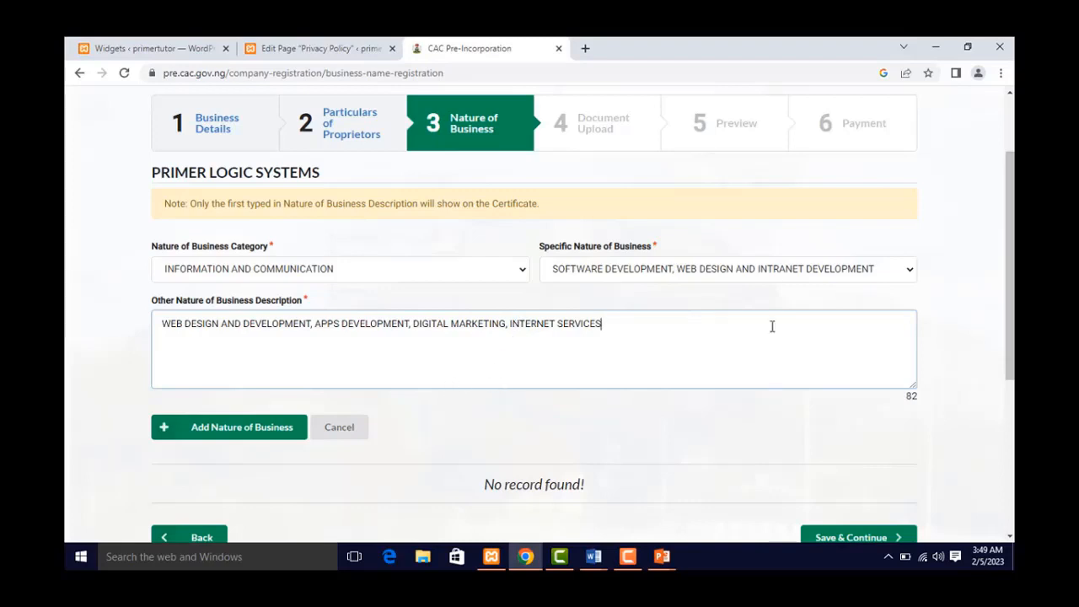
scroll(338, 354, "down", 1)
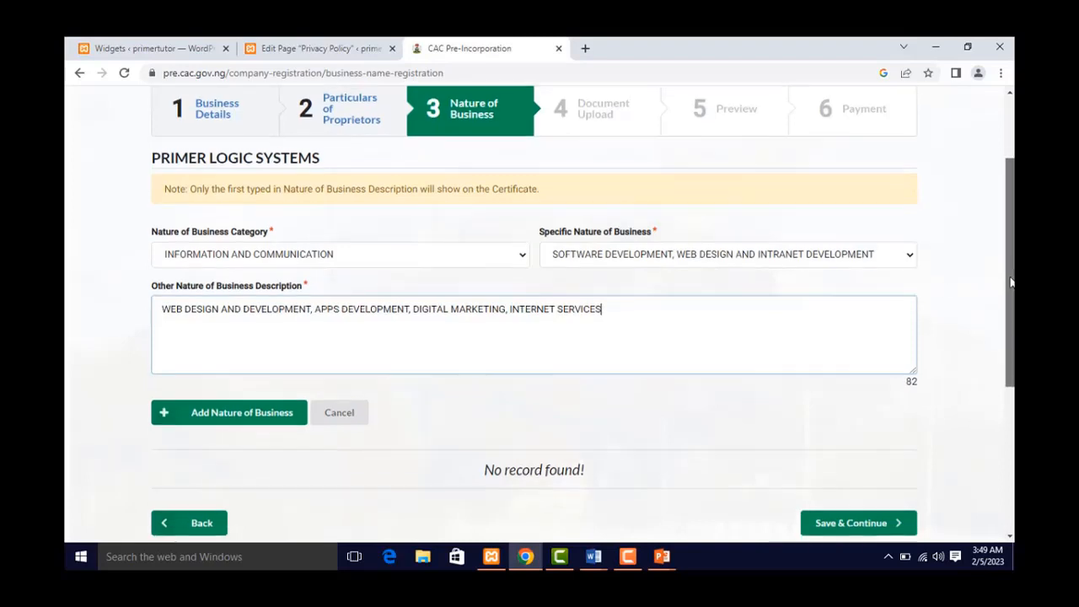
- Add the nature of business entry to the table and save to reach Document Upload
left_click(160, 341)
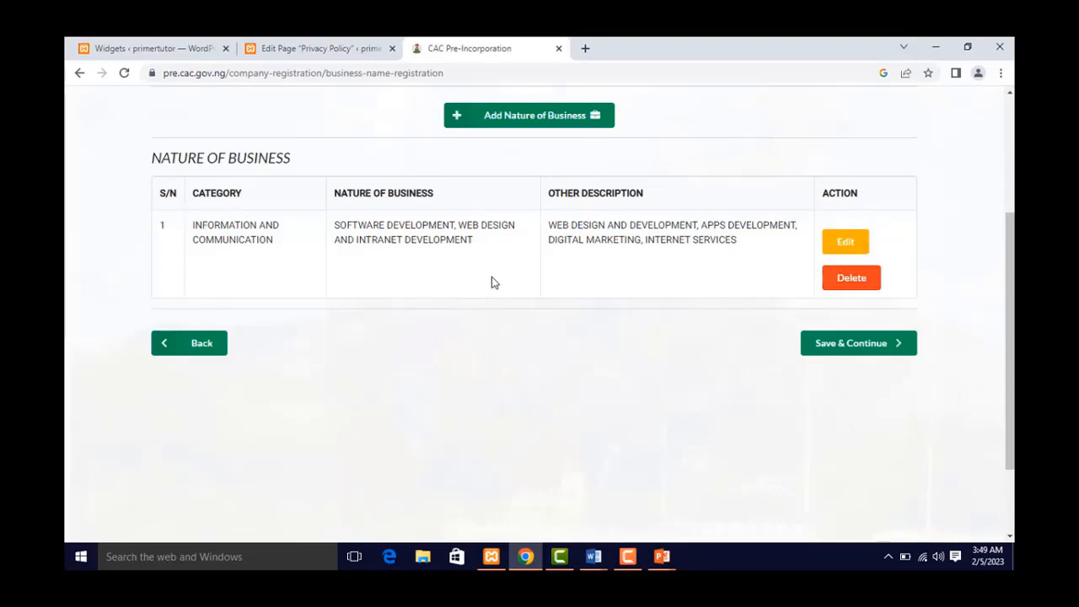
scroll(494, 282, "up", 2)
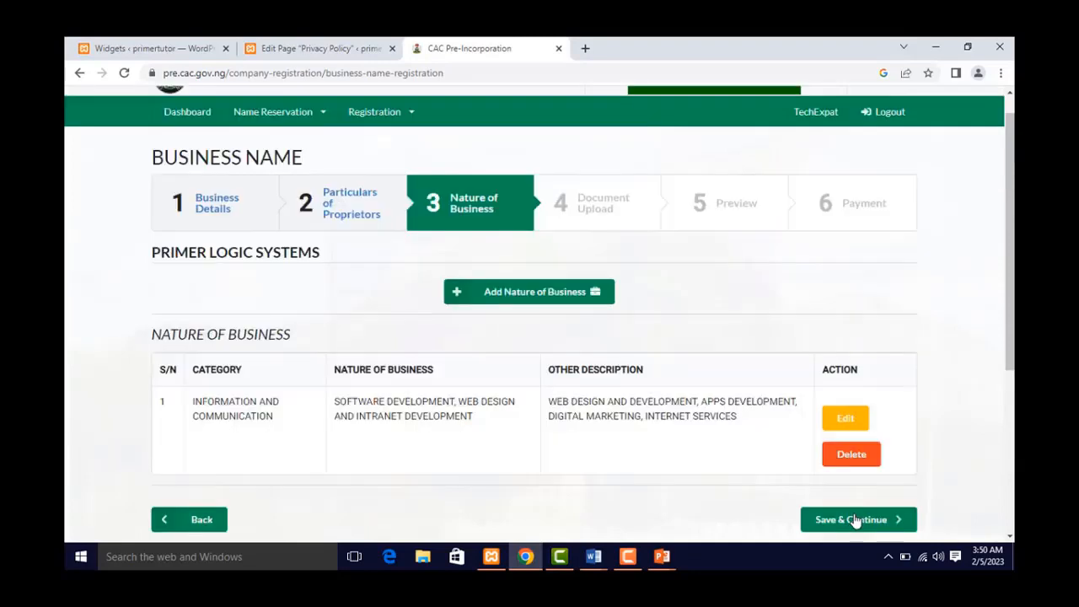
left_click(854, 521)
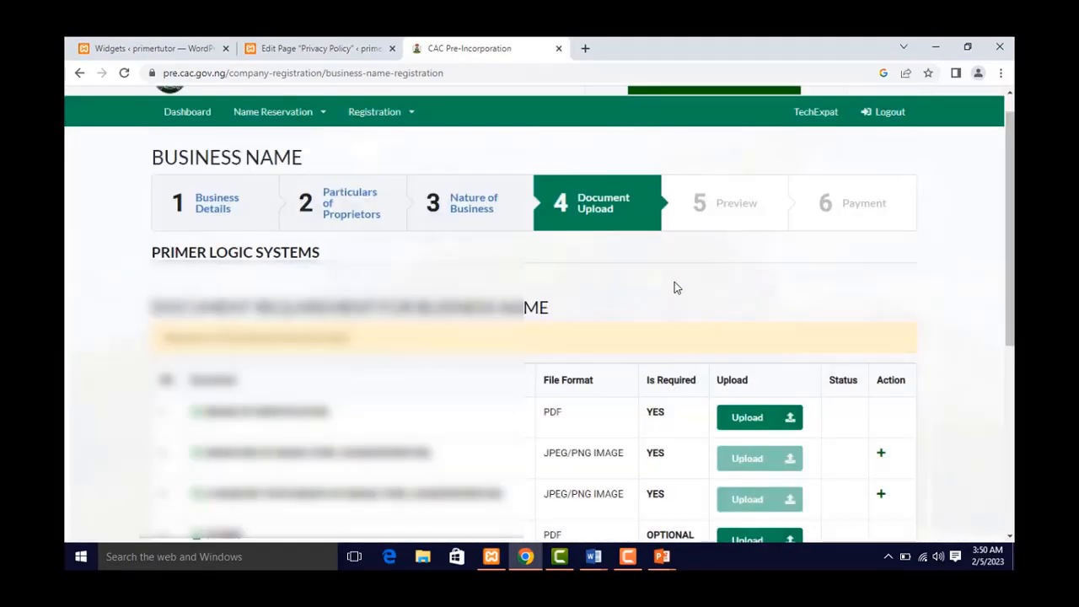
- Scroll down the Document Upload list to the Means of Identification row
scroll(588, 329, "down", 1)
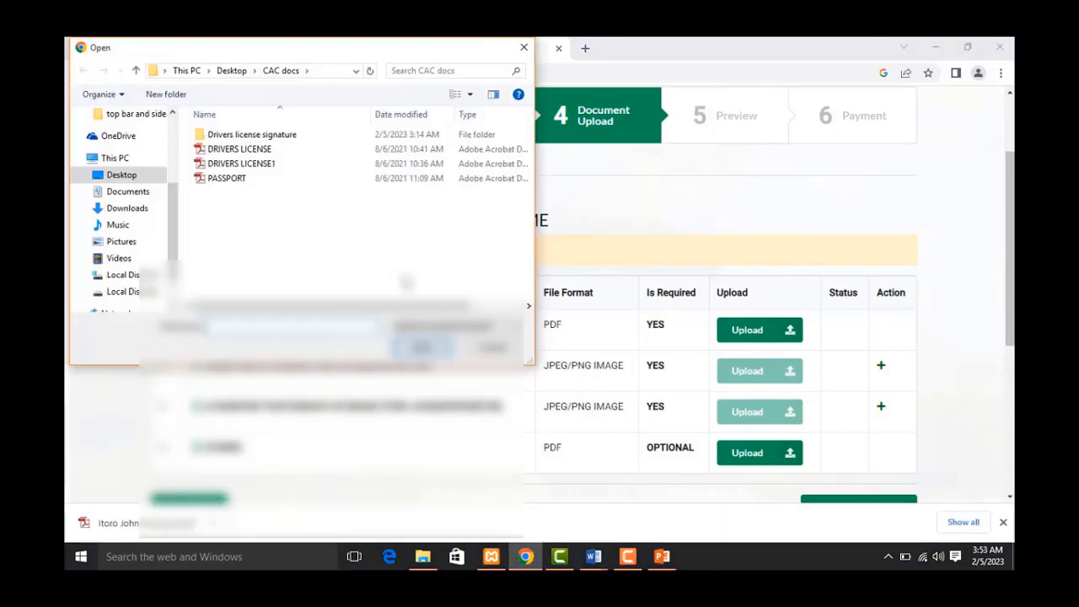
- Upload the DRIVERS LICENSE PDF from the CAC docs folder as means of identification
left_click(249, 152)
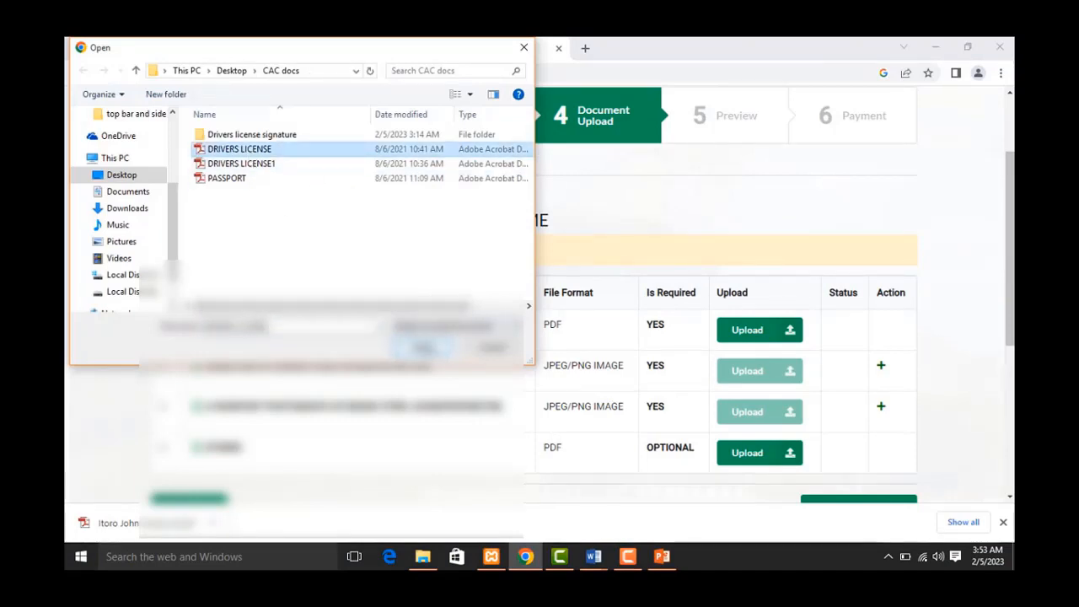
left_click(424, 347)
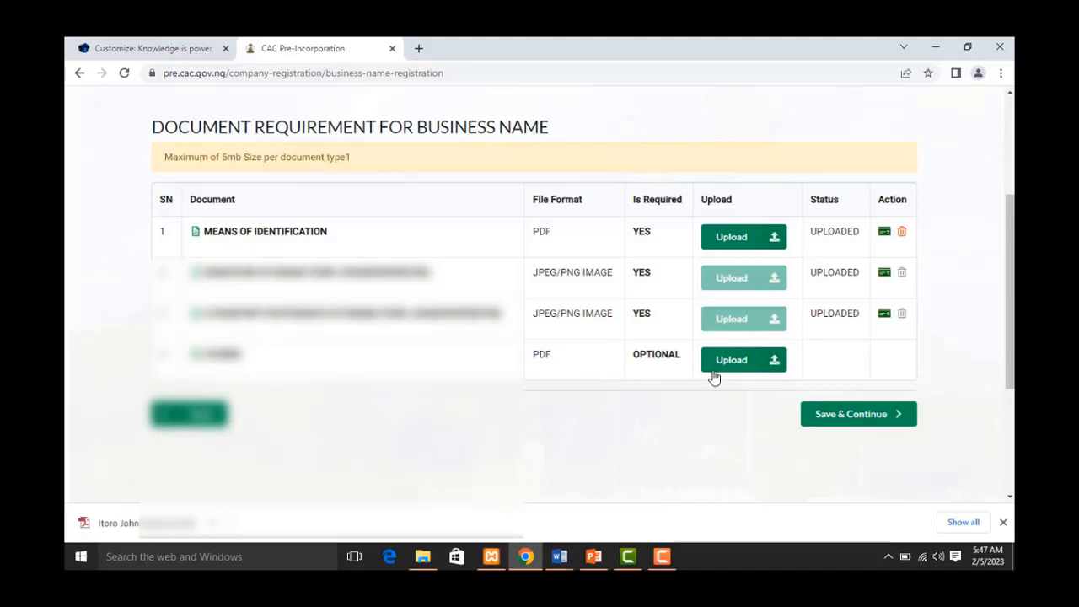
- Save the documents and scroll through the preview's Nature of Business, Proprietor and Presenter sections
left_click(833, 420)
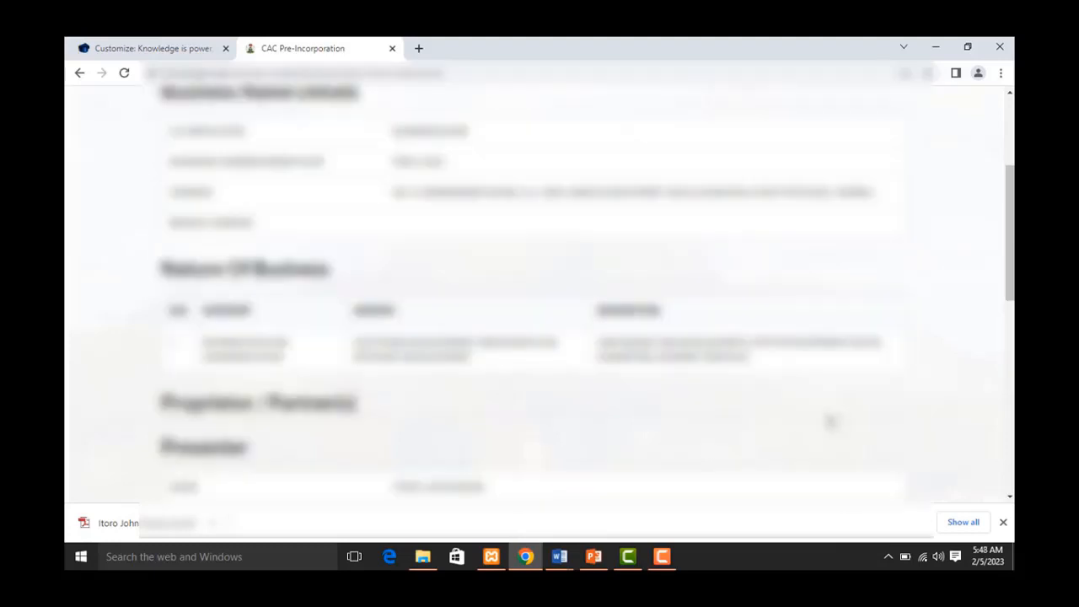
scroll(543, 316, "up", 2)
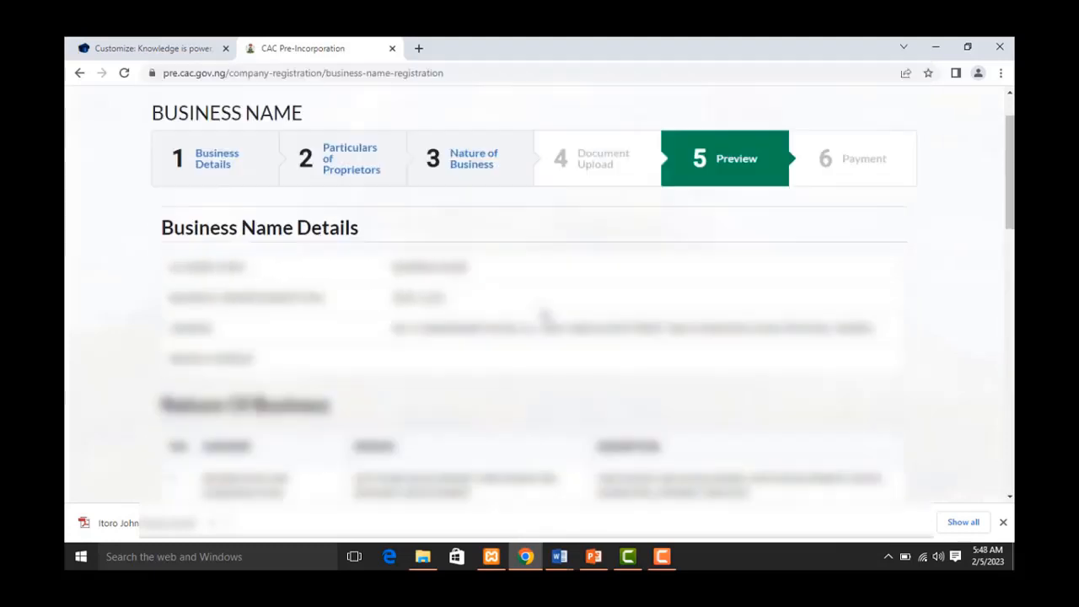
scroll(545, 317, "up", 1)
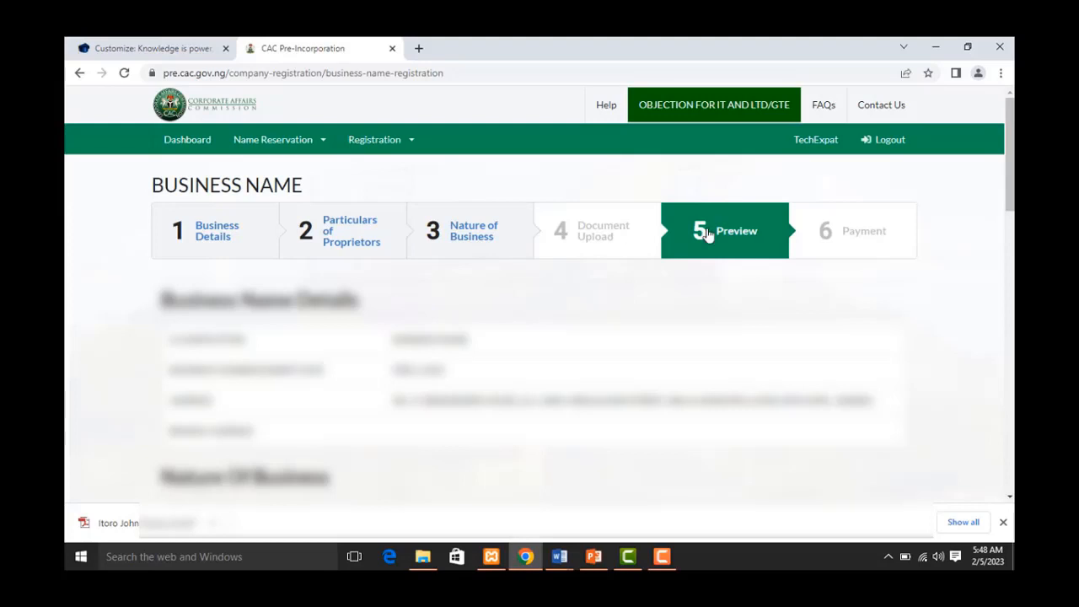
scroll(360, 311, "down", 1)
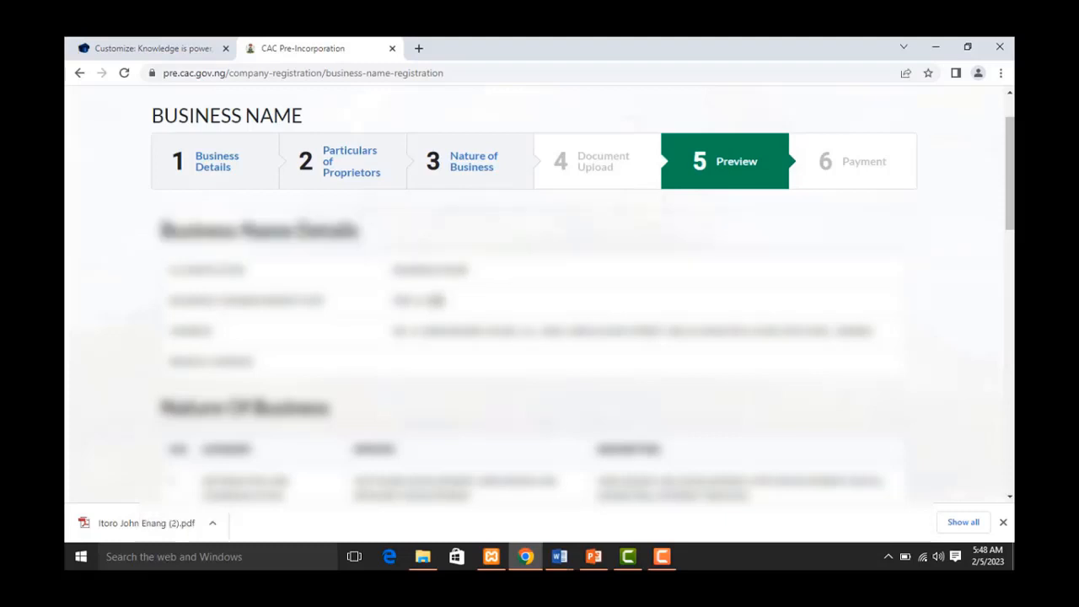
scroll(289, 195, "down", 3)
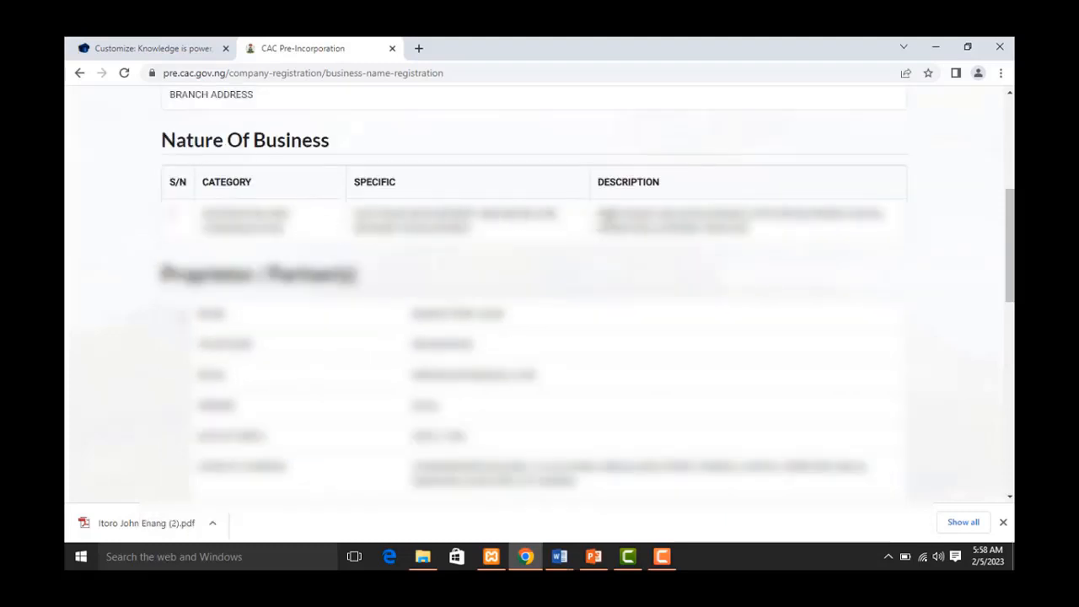
scroll(472, 255, "down", 2)
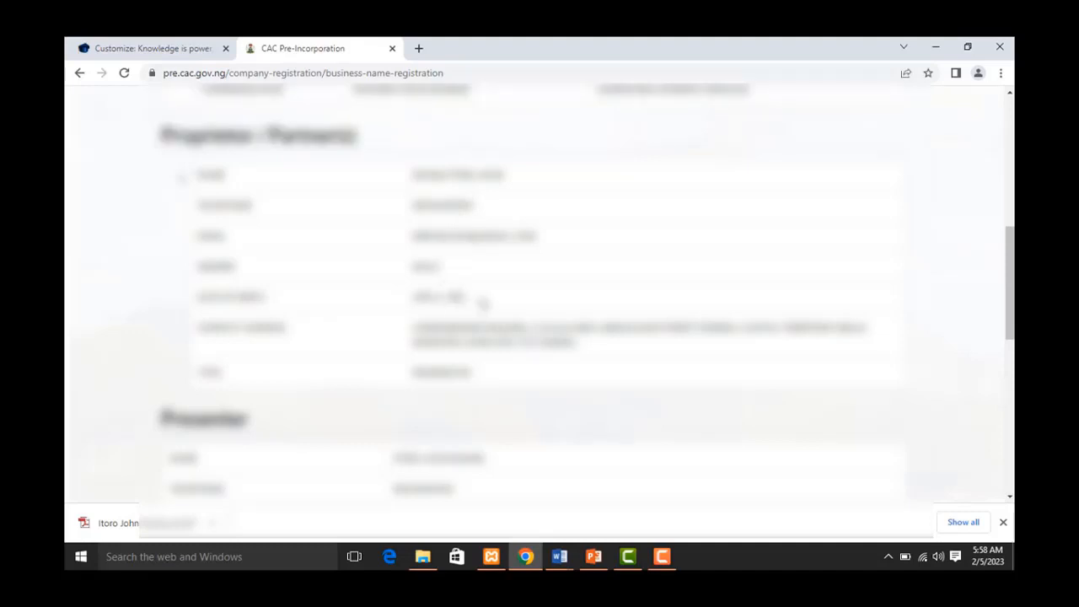
scroll(477, 297, "down", 1)
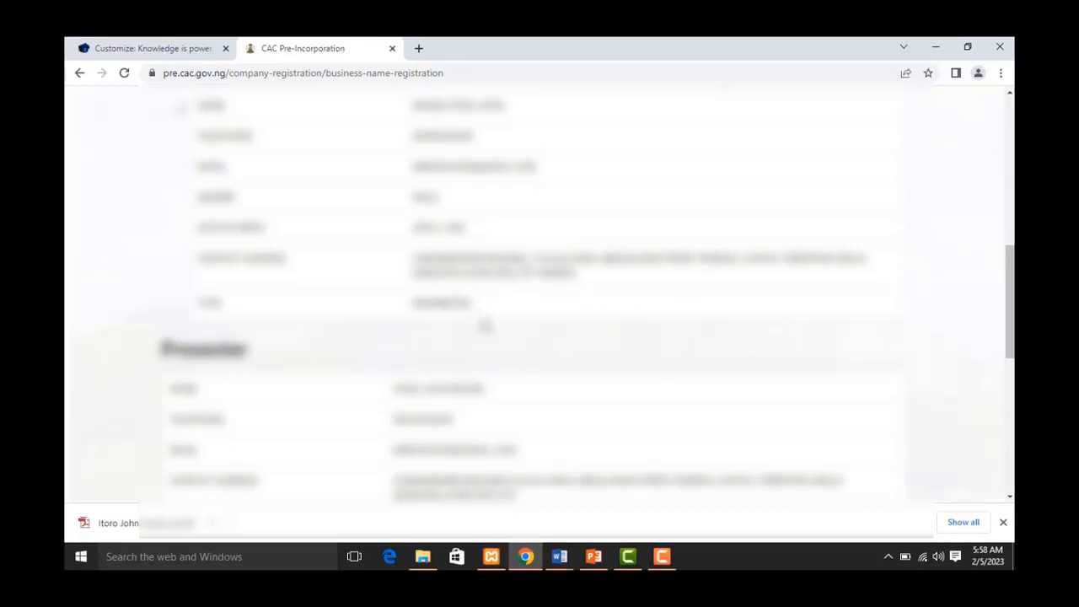
scroll(487, 339, "down", 1)
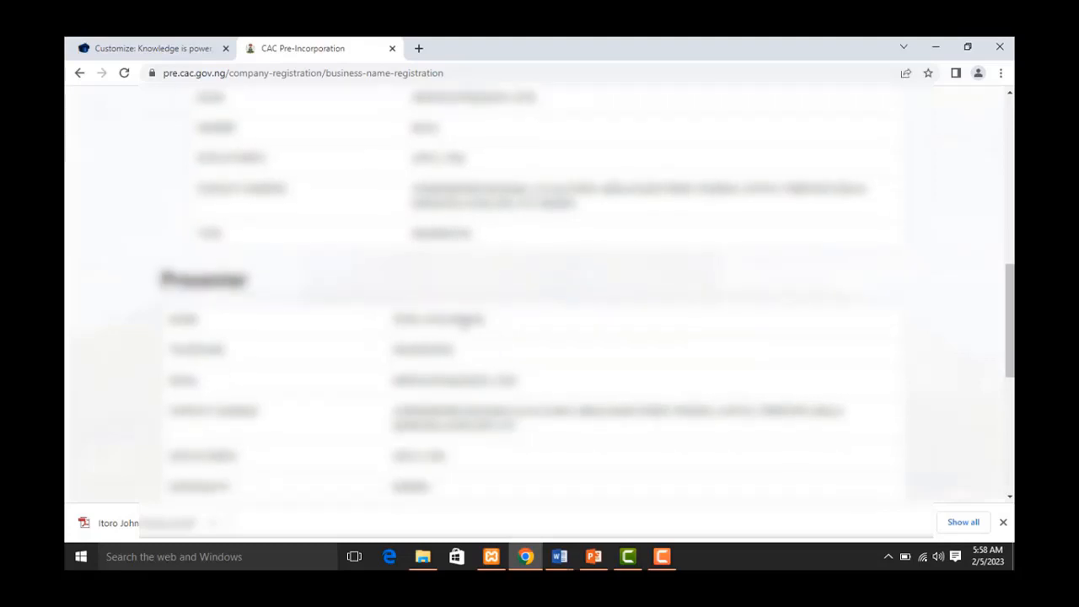
scroll(466, 324, "down", 1)
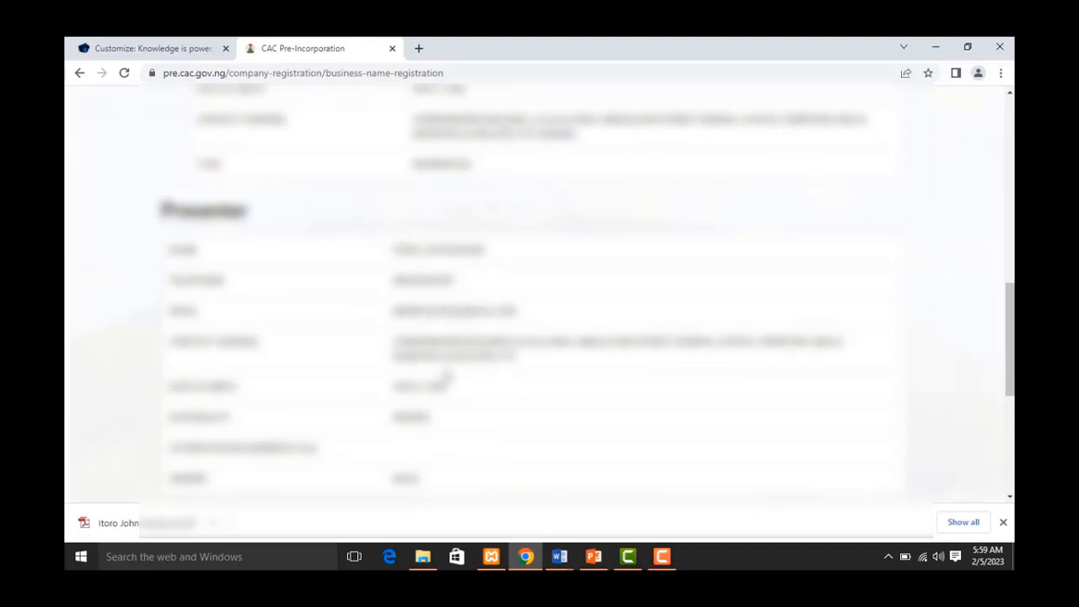
scroll(414, 401, "down", 1)
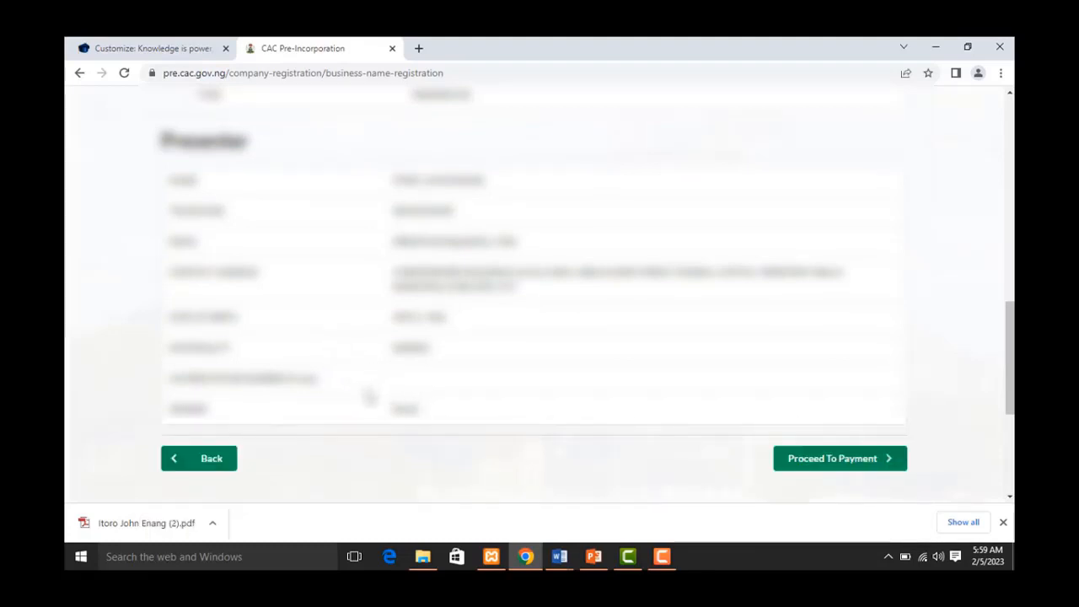
- Proceed to the ₦10,000.00 payment step and copy the generated Remita RRR reference
left_click(818, 462)
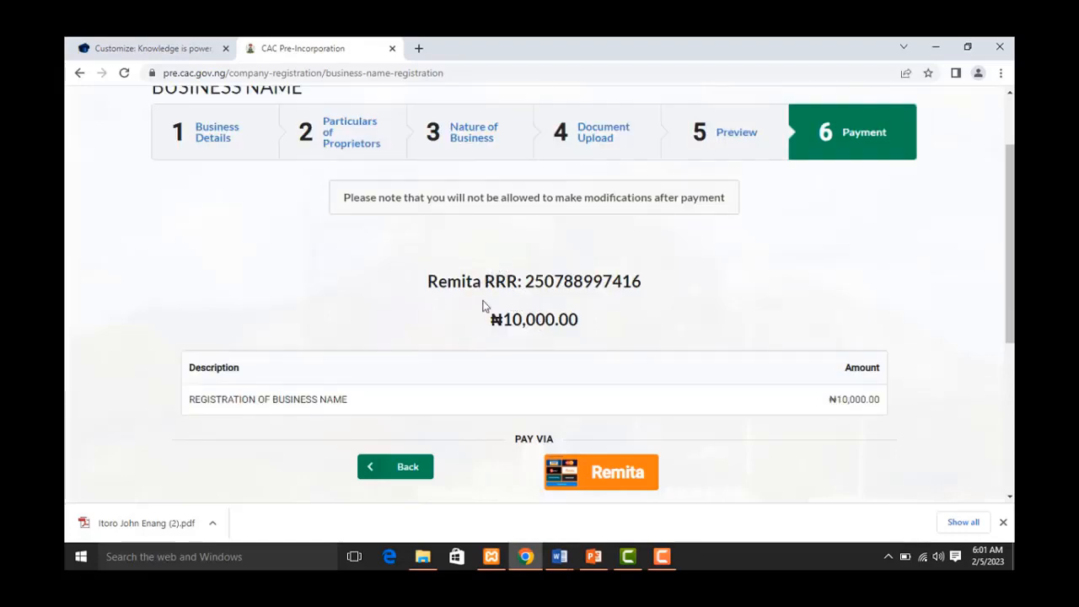
left_click_drag(428, 281, 640, 285)
right_click(620, 281)
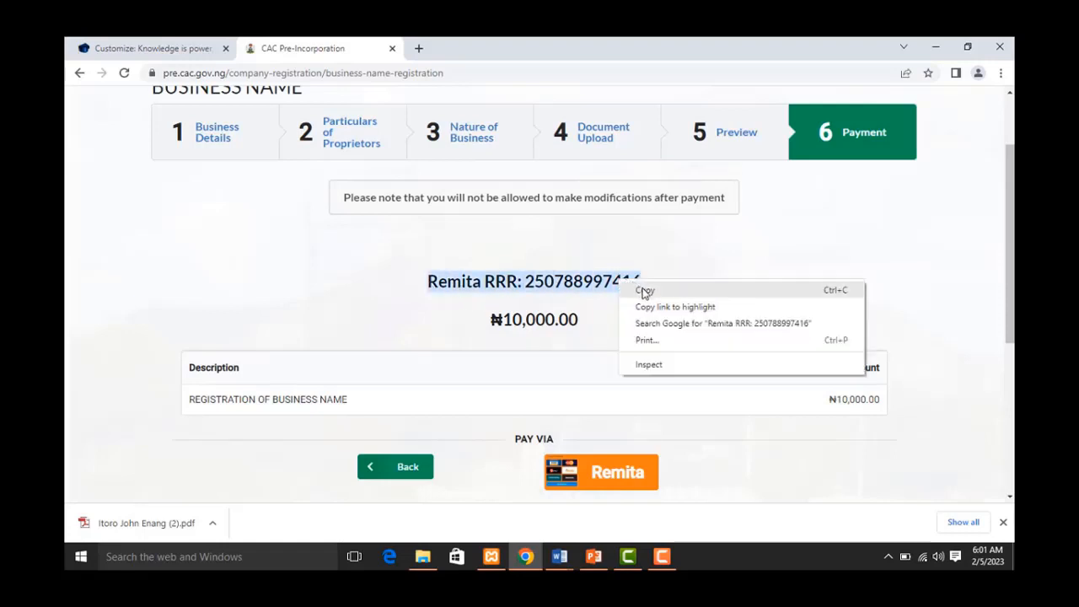
left_click(641, 292)
- Paste the Remita RRR reference on a new line below COMMENTS in Document1 and save it
mouse_move(577, 563)
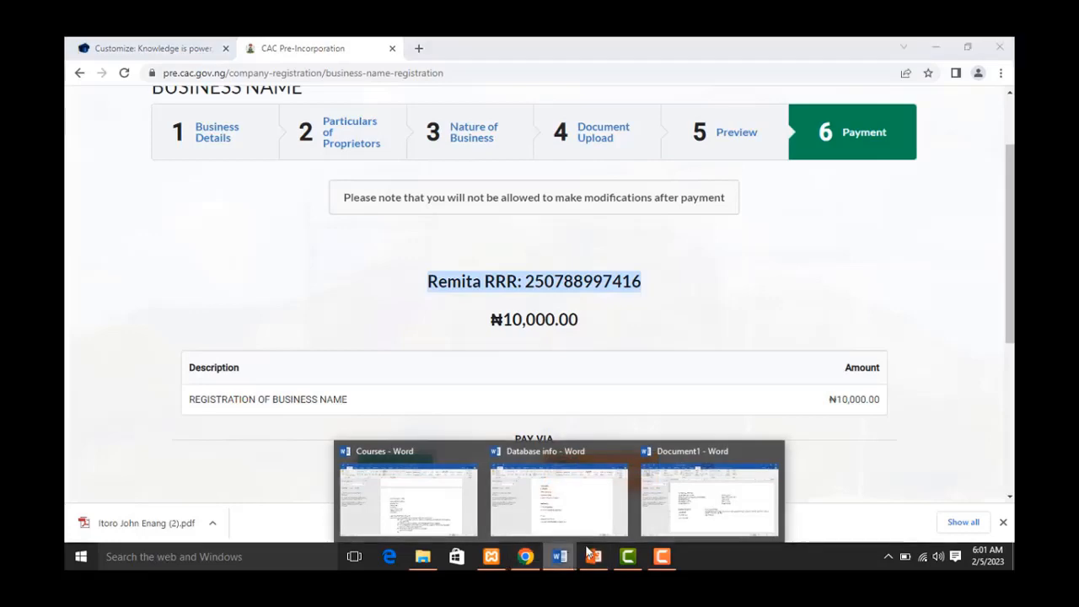
left_click(692, 511)
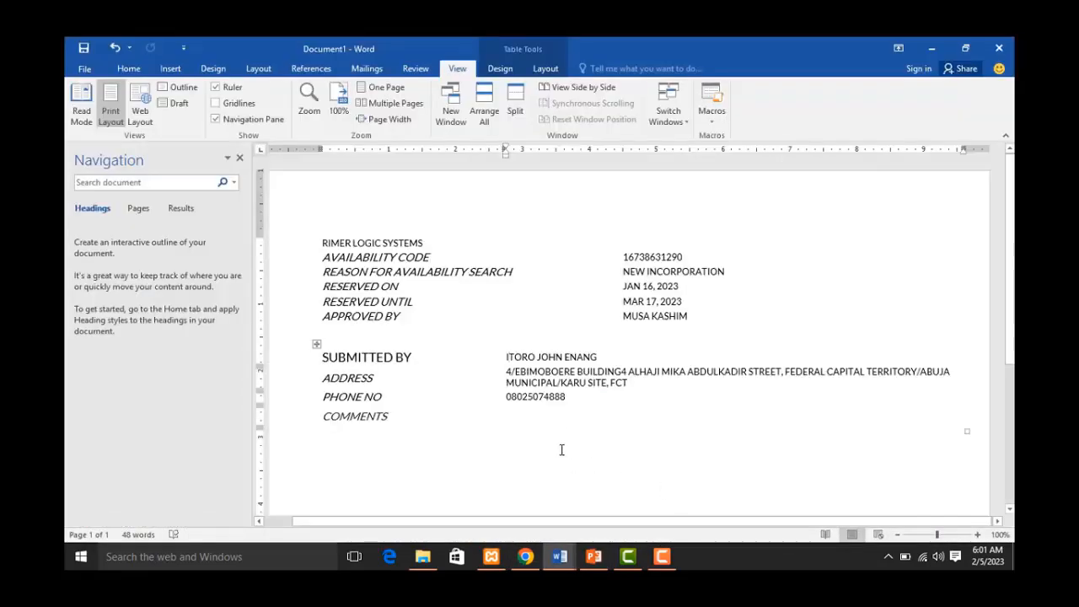
left_click(411, 424)
key("Return")
key("ctrl+v")
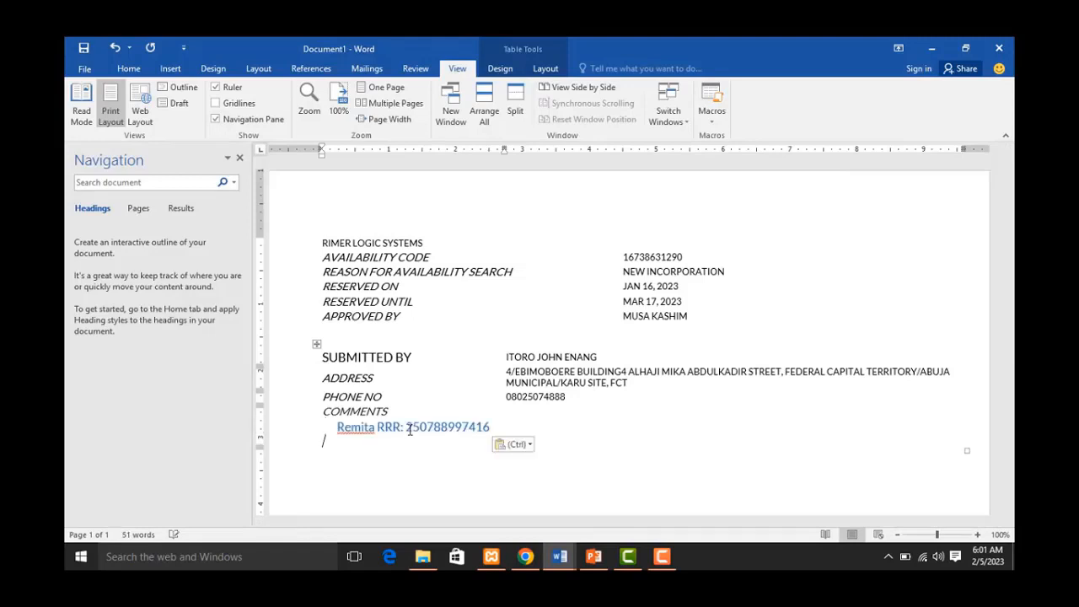
key("ctrl+s")
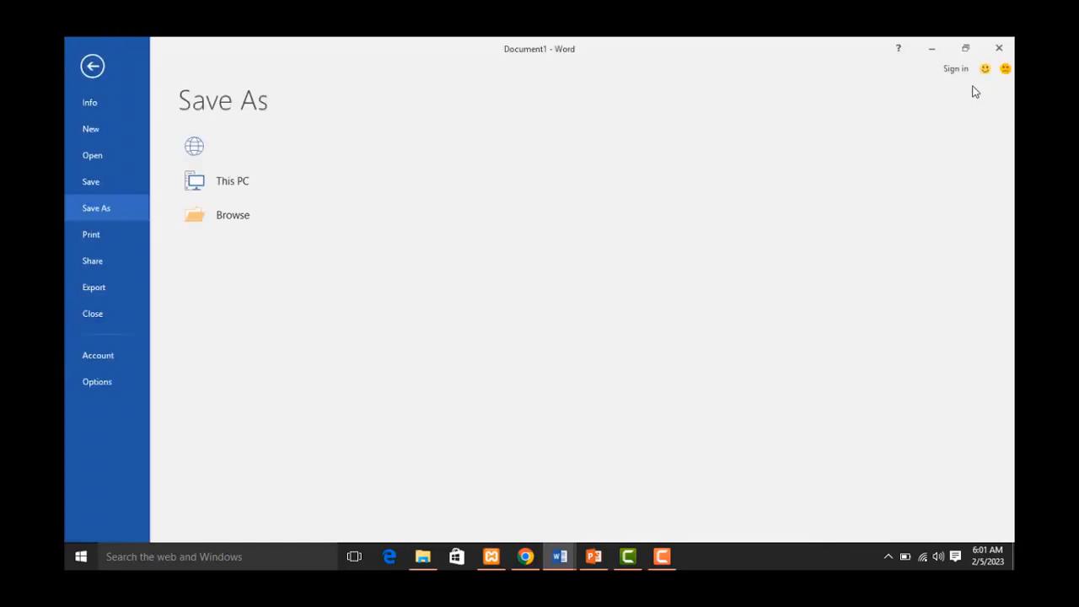
left_click(932, 48)
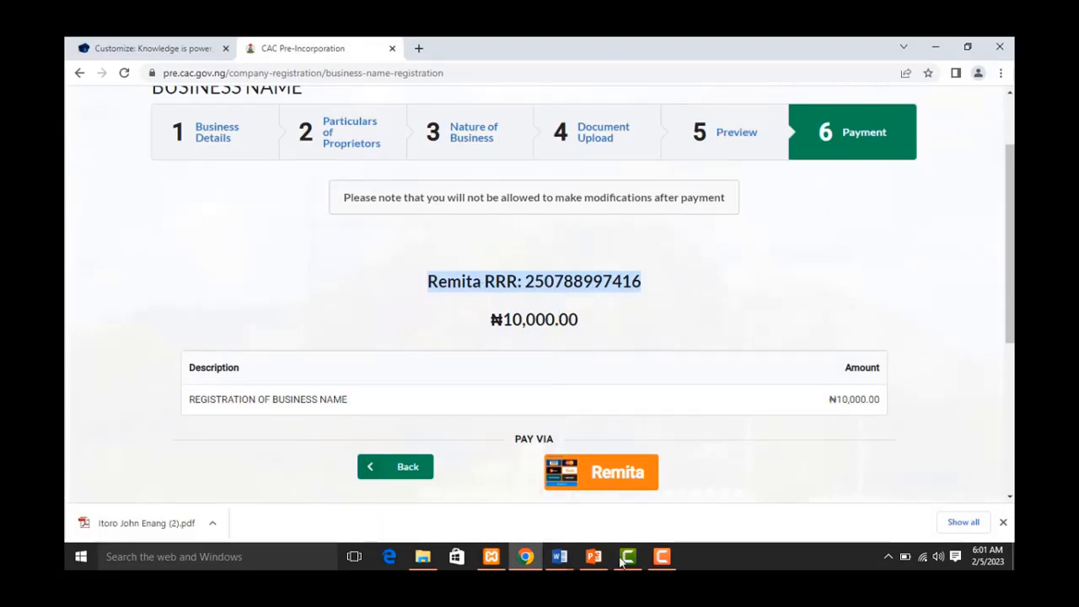
- Choose Remita to pay the NGN 10,215.00 fee by card
mouse_move(628, 557)
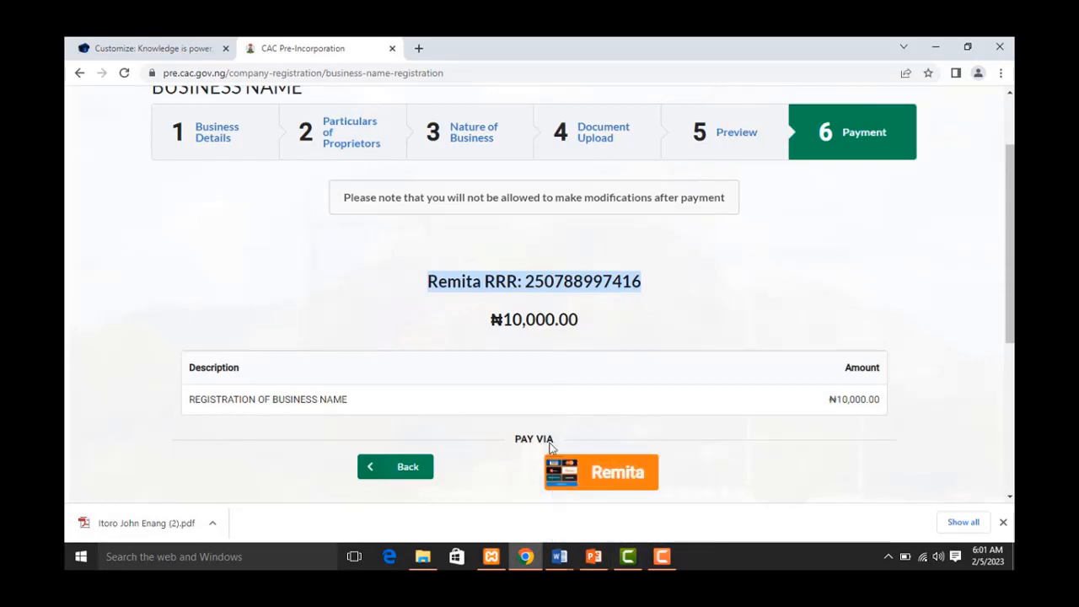
left_click(607, 475)
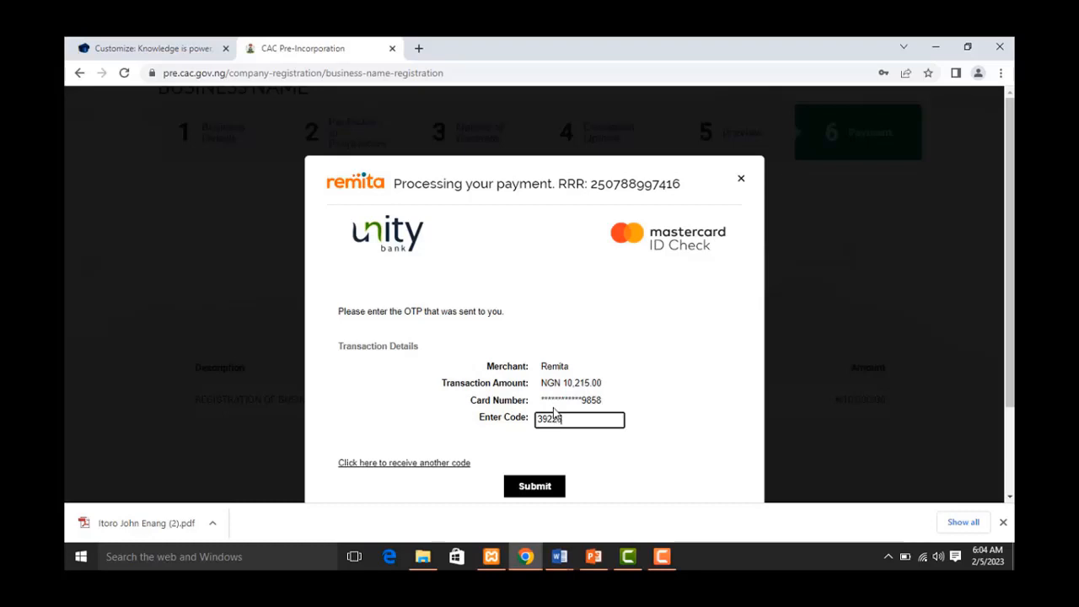
- Submit the bank's one-time code and decline saving the card in Chrome
left_click(536, 487)
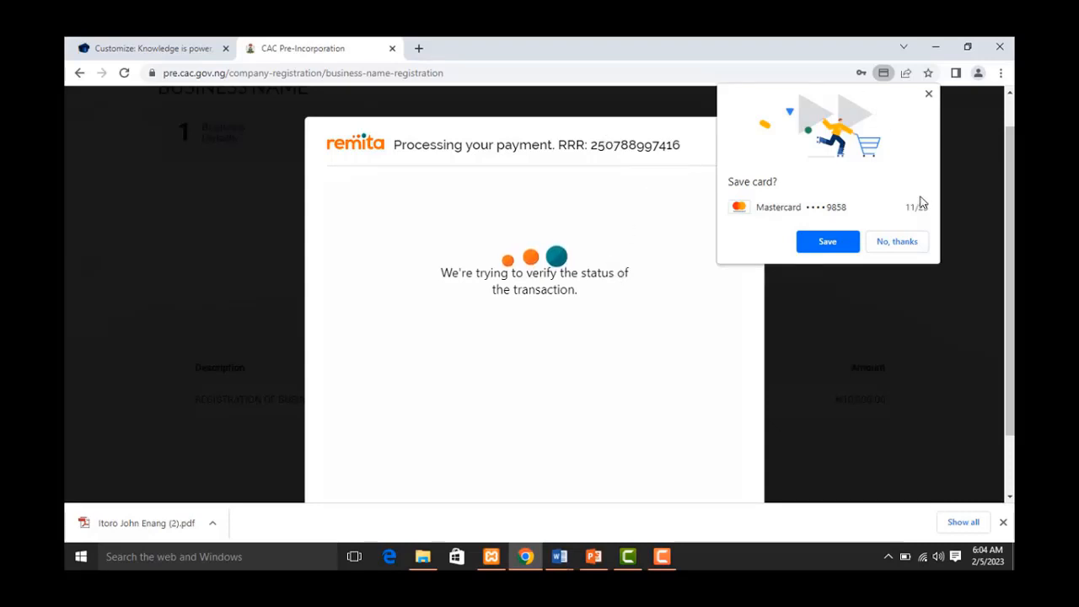
left_click(900, 243)
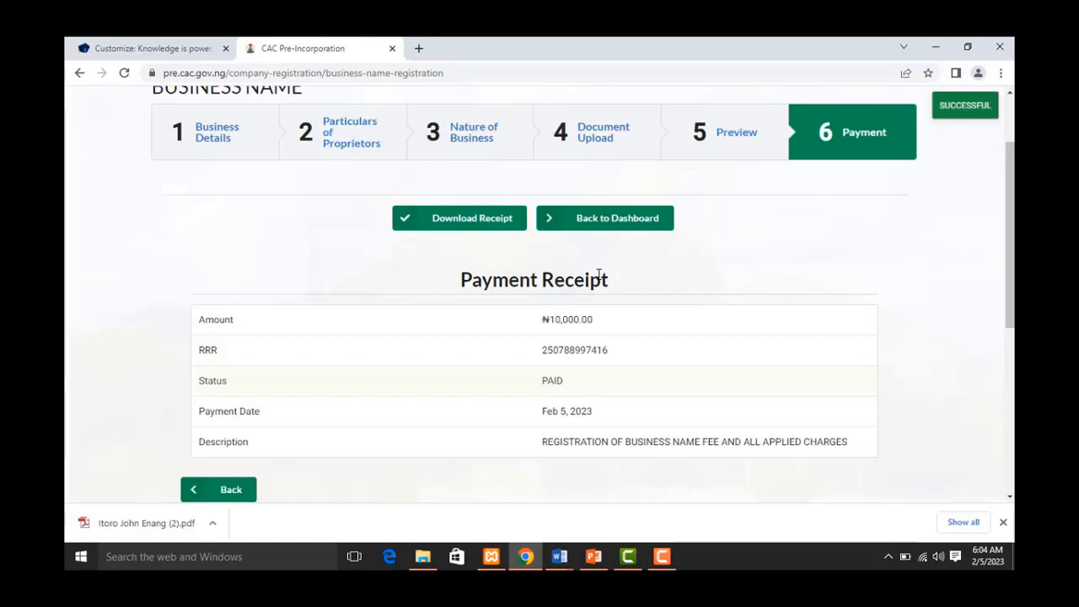
- Download the payment receipt as the CAC RECEIPT PDF
scroll(598, 273, "down", 2)
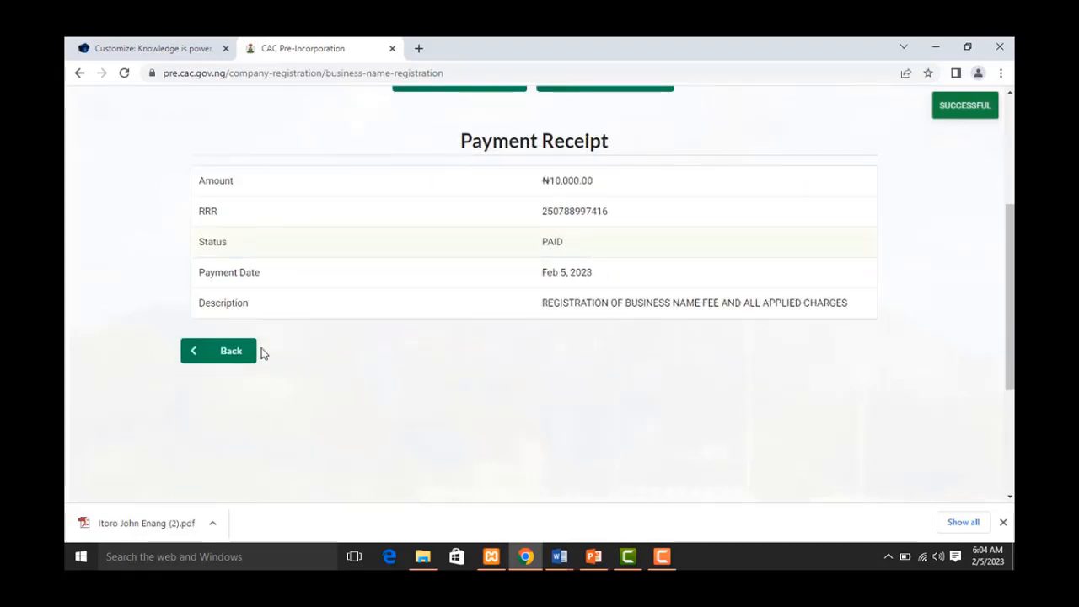
scroll(834, 227, "up", 1)
scroll(835, 227, "up", 1)
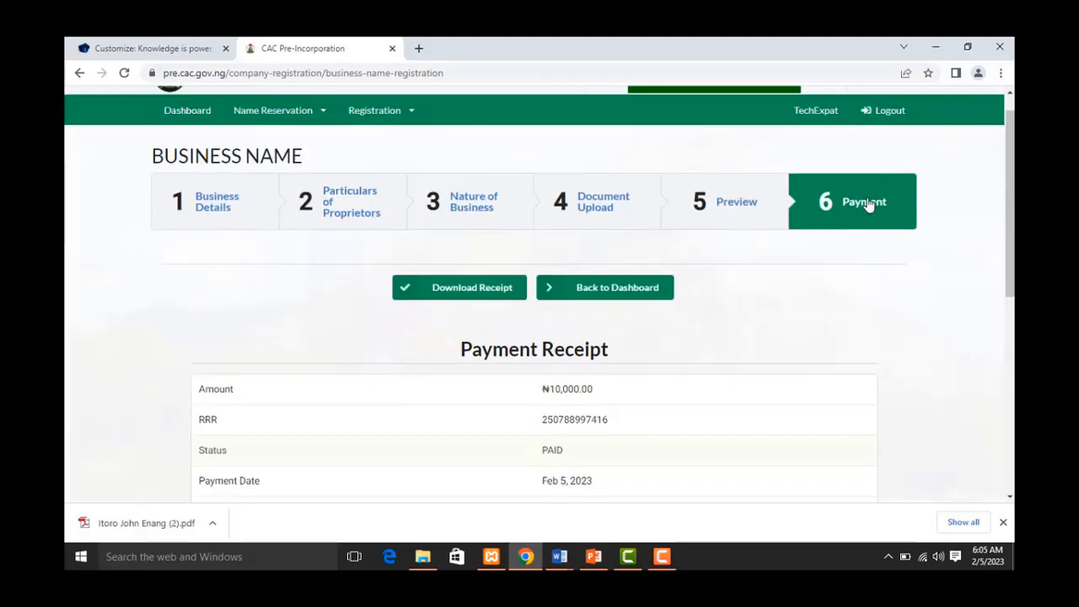
left_click(482, 295)
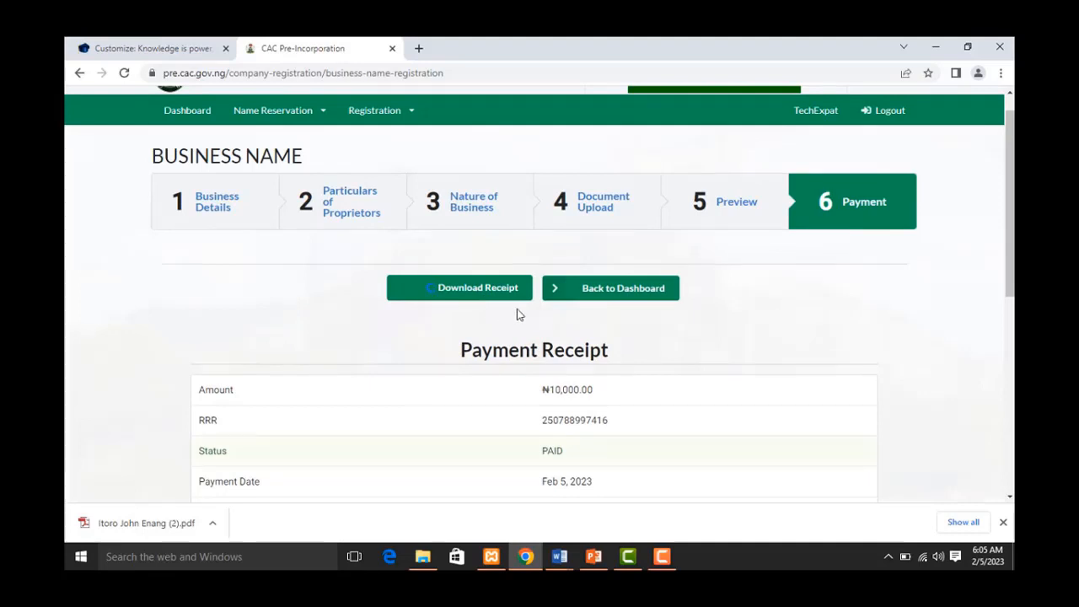
- Go back to the portal dashboard showing one registration pending approval
scroll(592, 333, "down", 3)
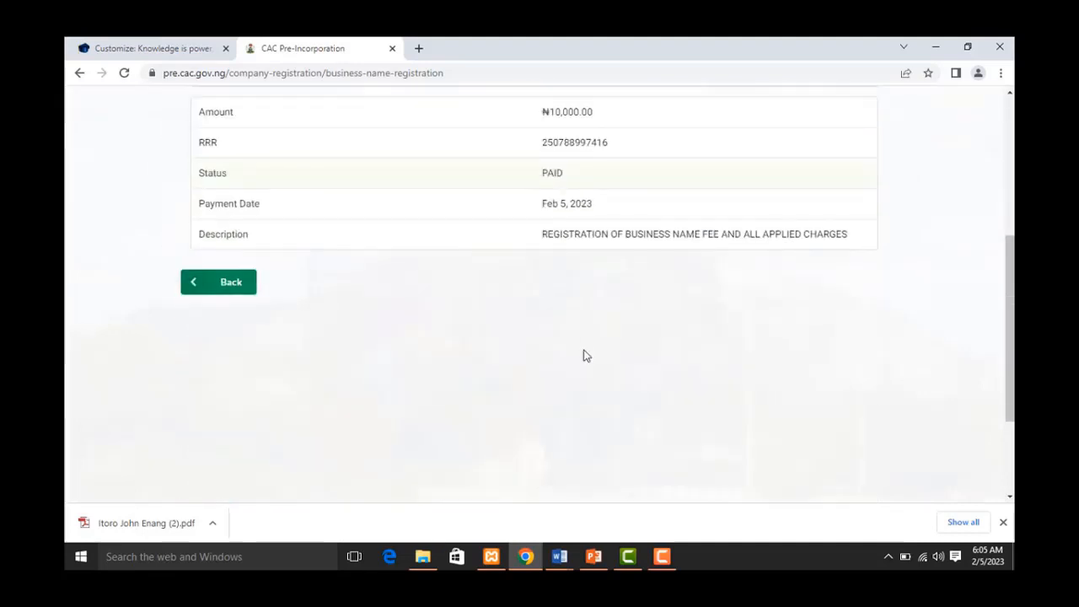
scroll(584, 352, "up", 2)
scroll(586, 348, "up", 1)
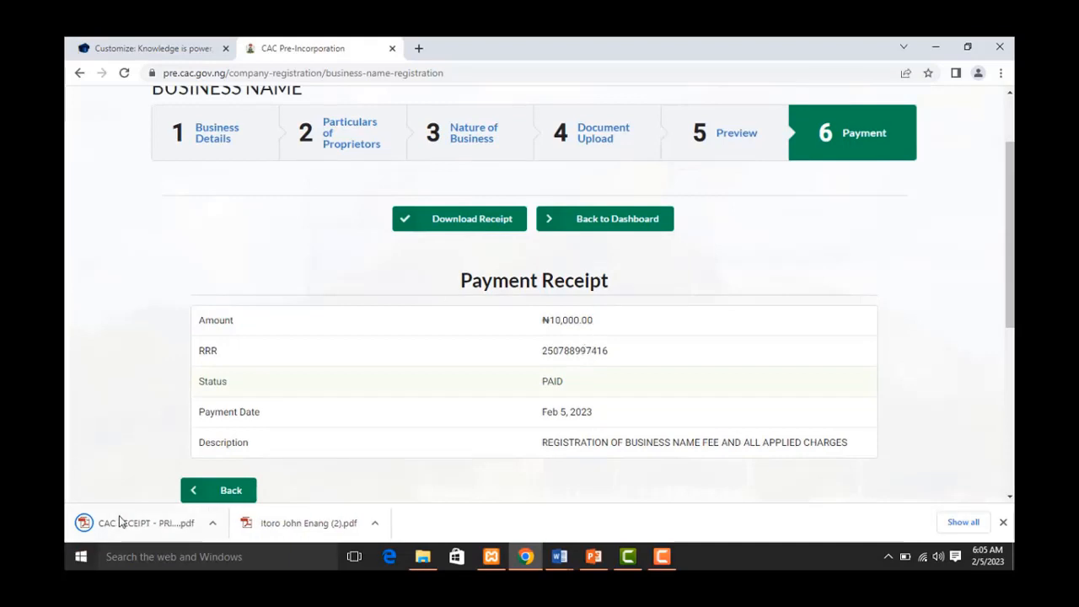
left_click(620, 220)
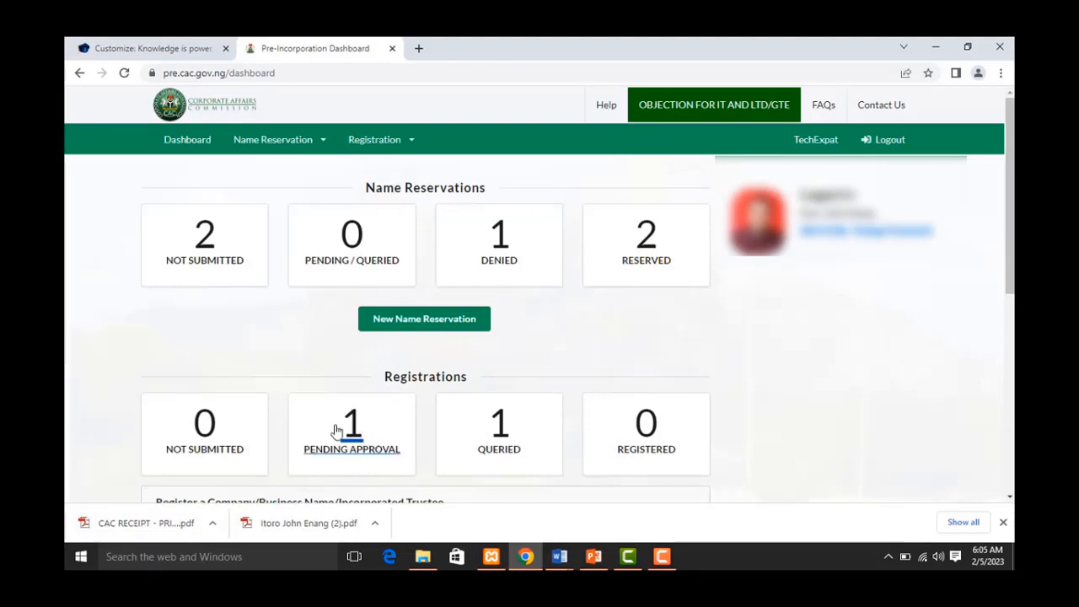
- List the Pending Approval registrations, keeping the Company Status filter on Pending Approval
left_click(373, 456)
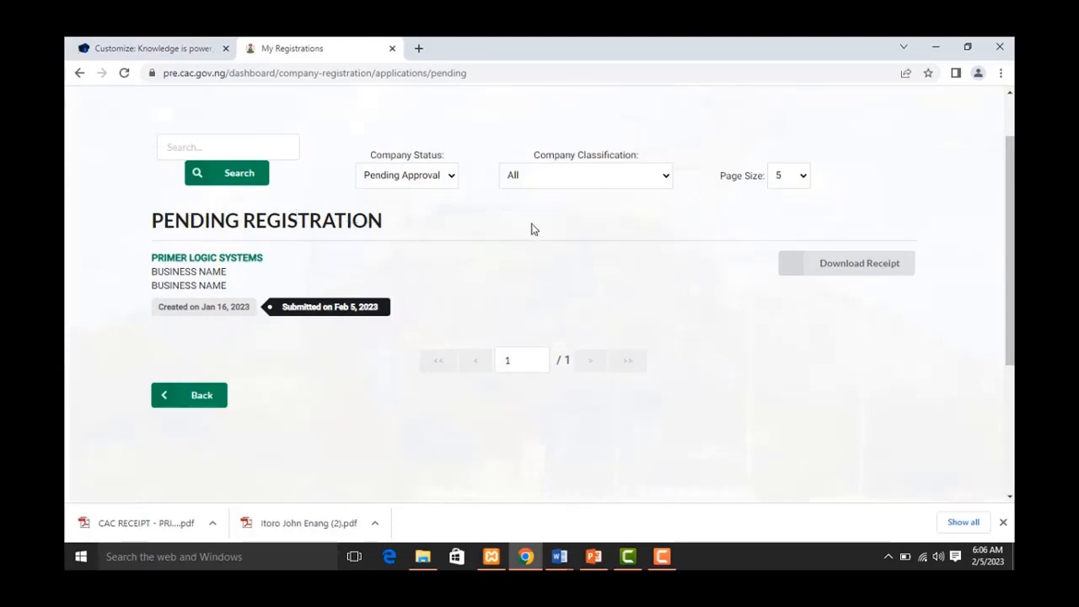
left_click(455, 185)
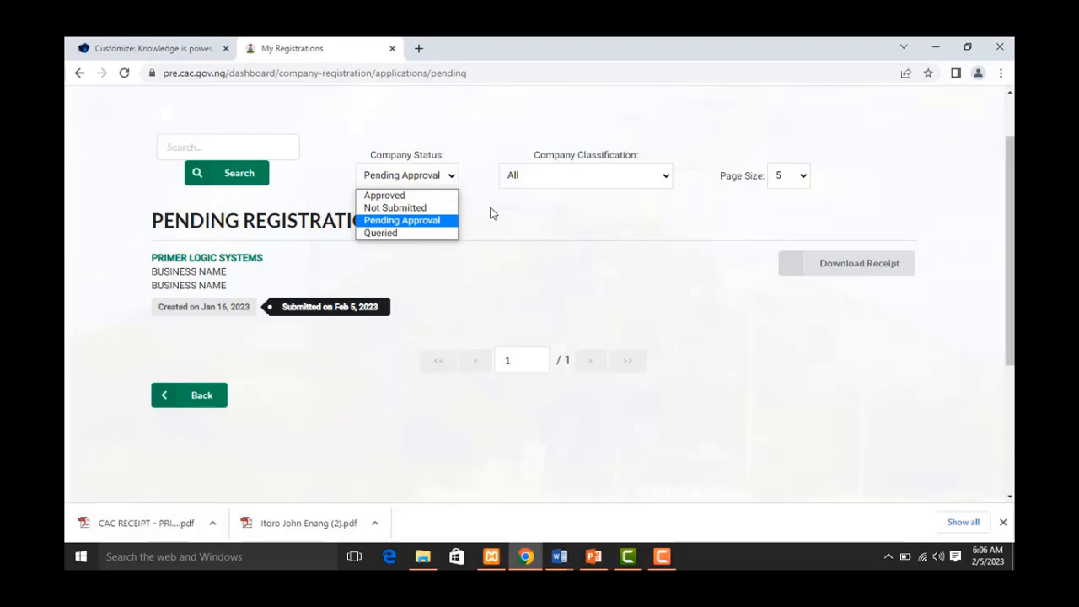
left_click(495, 214)
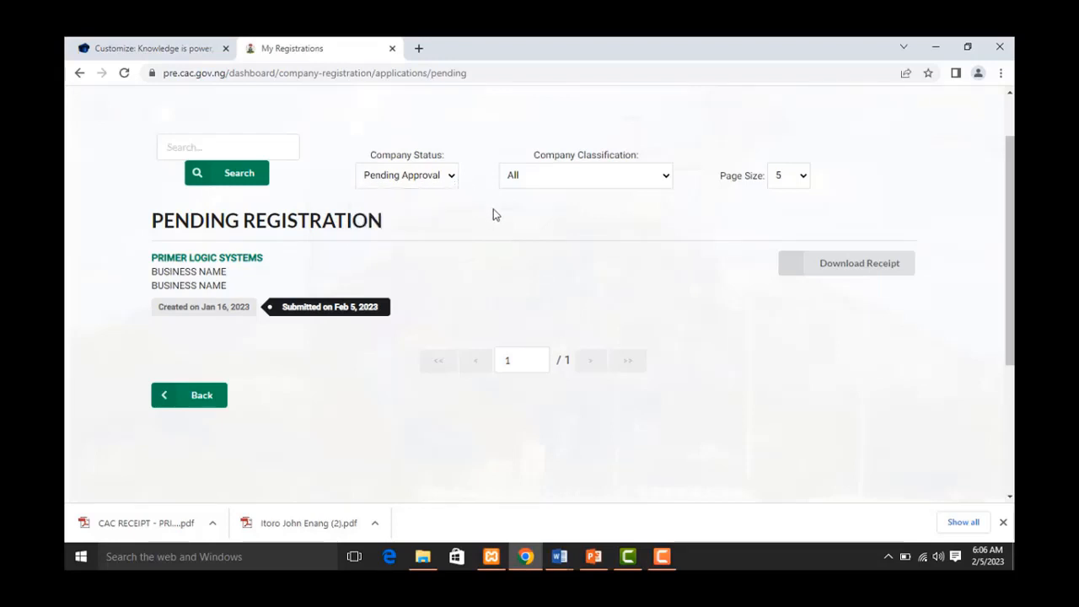